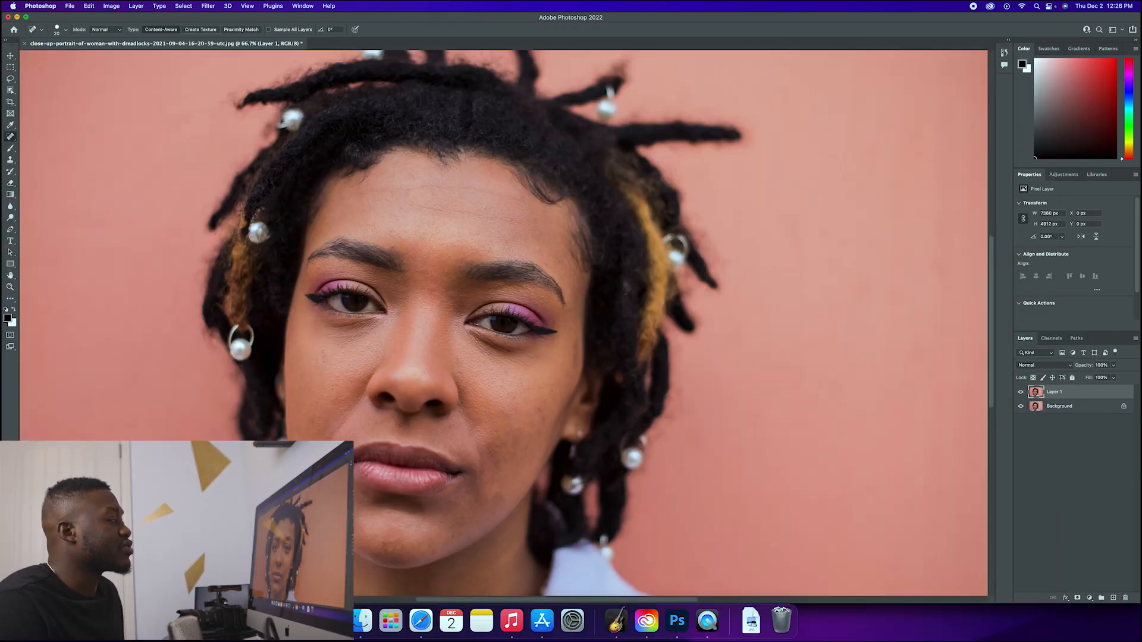
Step: Retouch the skin under the eye on the image's left side with the content-aware Spot Healing Brush on Layer 1
mouse_move(326, 345)
mouse_down()
mouse_move(340, 347)
mouse_move(323, 336)
mouse_up()
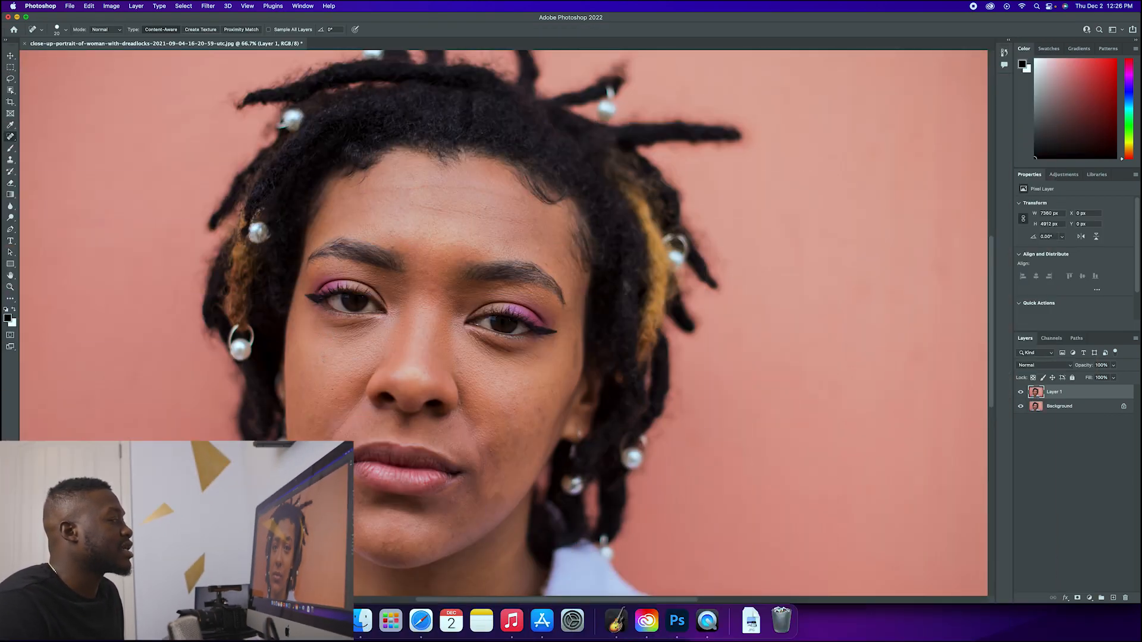
drag(341, 320, 357, 325)
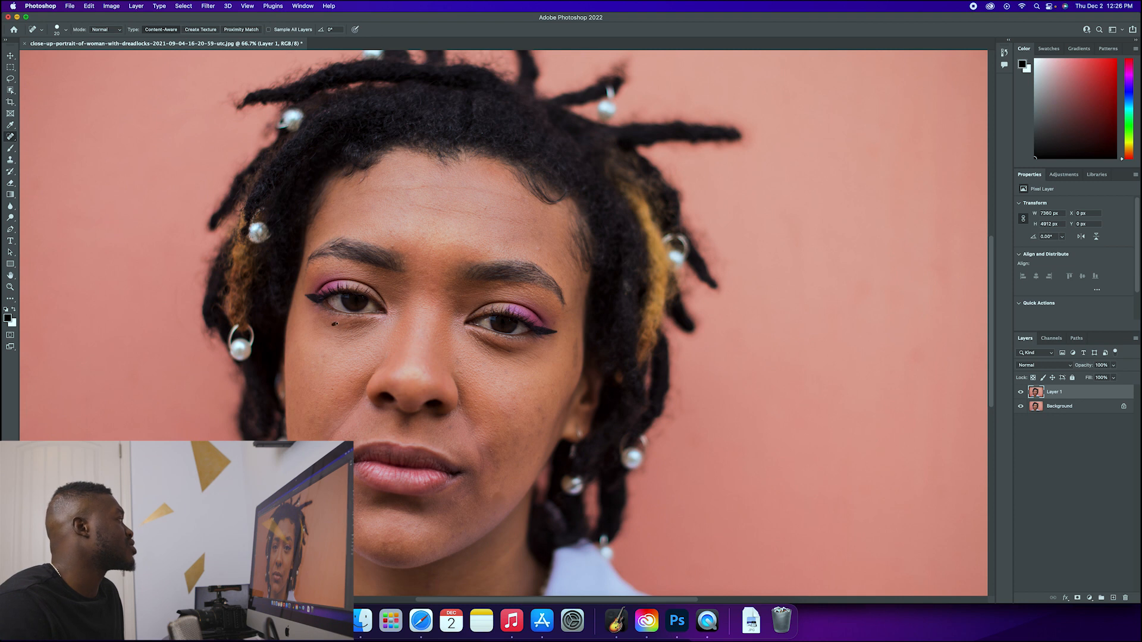
drag(335, 325, 348, 323)
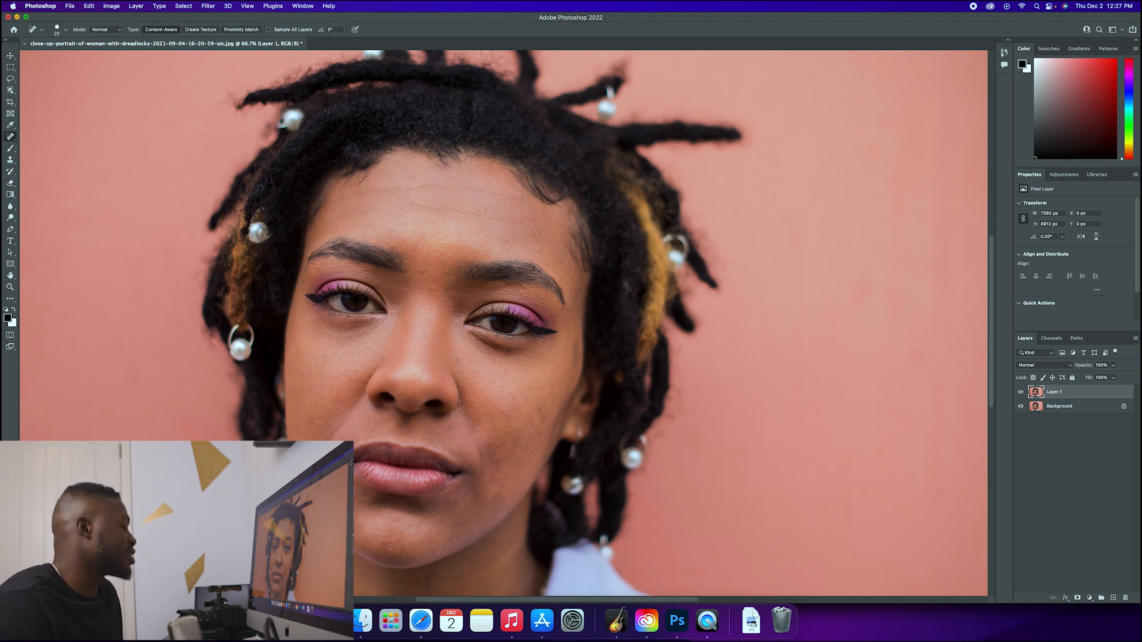
key(s)
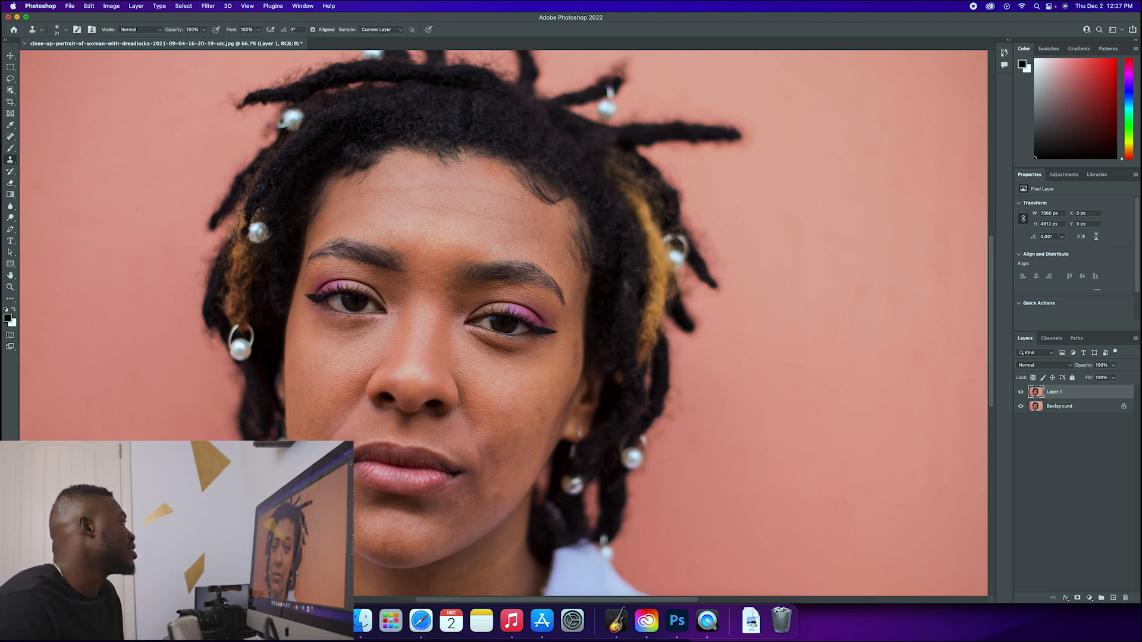
key(j)
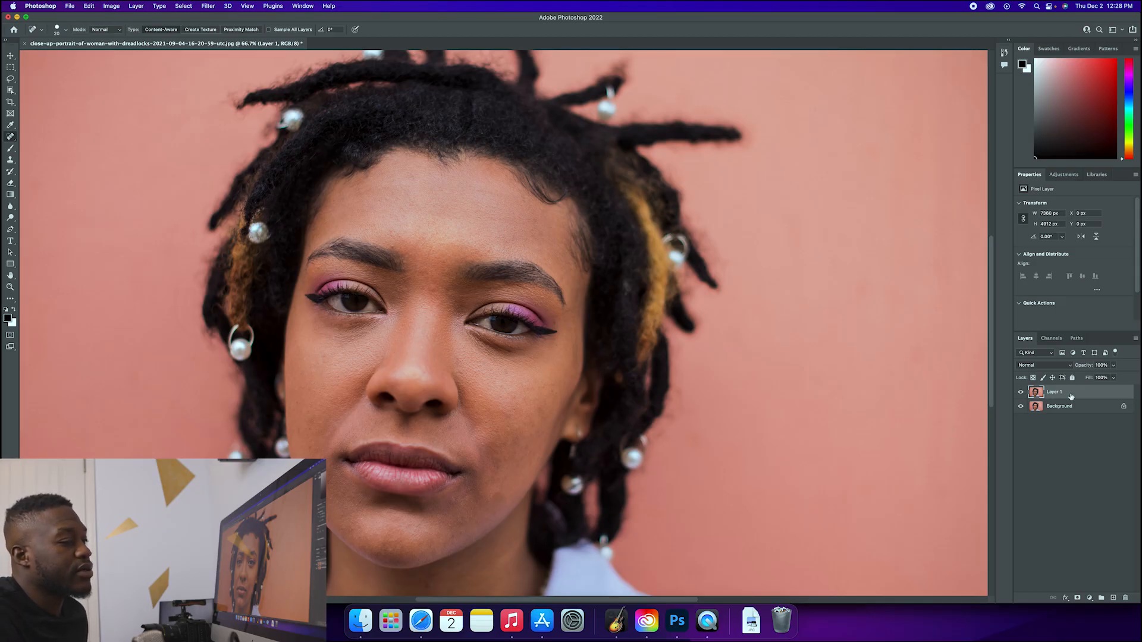
Step: Duplicate Layer 1 twice and hide the upper duplicate, Layer 1 copy 2
drag(1072, 397, 1115, 600)
drag(1066, 393, 1113, 597)
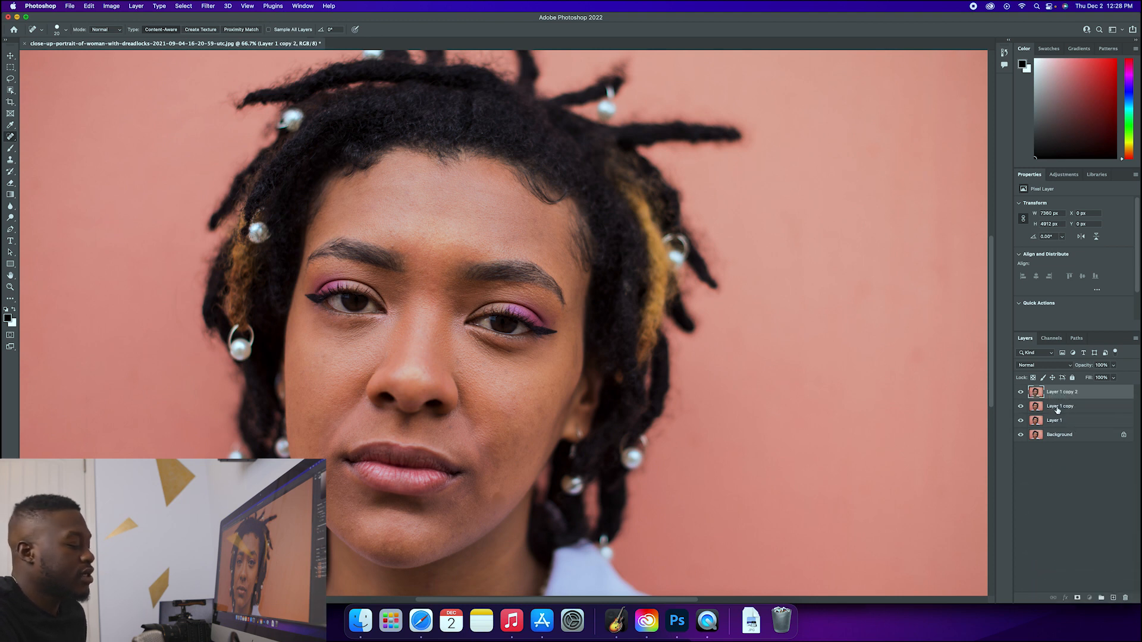
click(1021, 392)
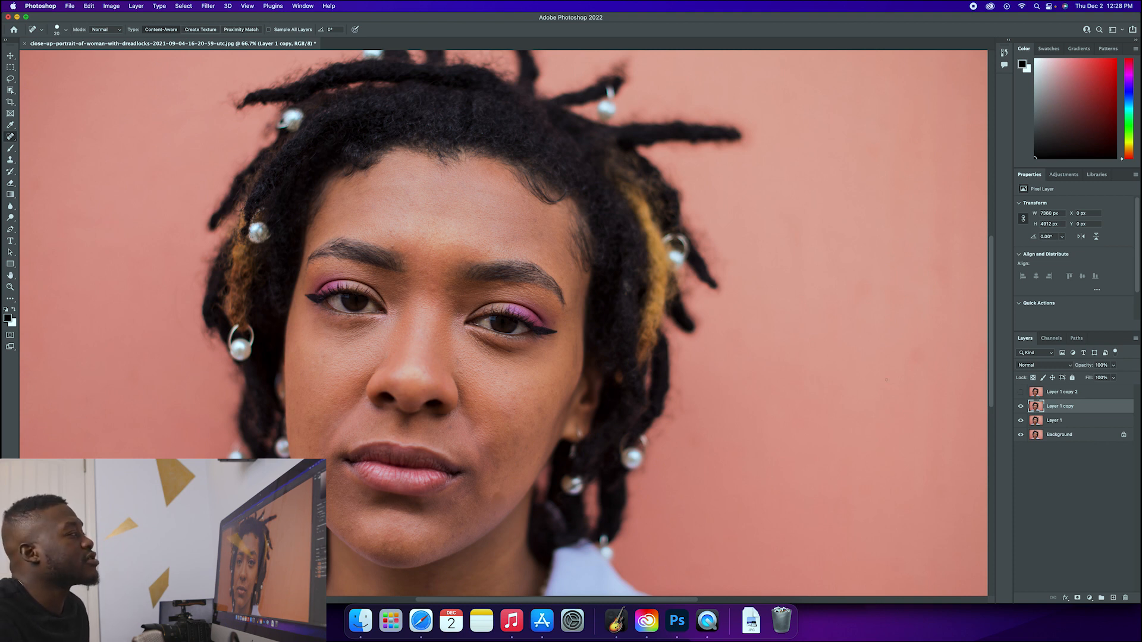
Step: Apply a Median noise filter with a radius of 29 pixels to Layer 1 copy
click(185, 8)
mouse_move(208, 7)
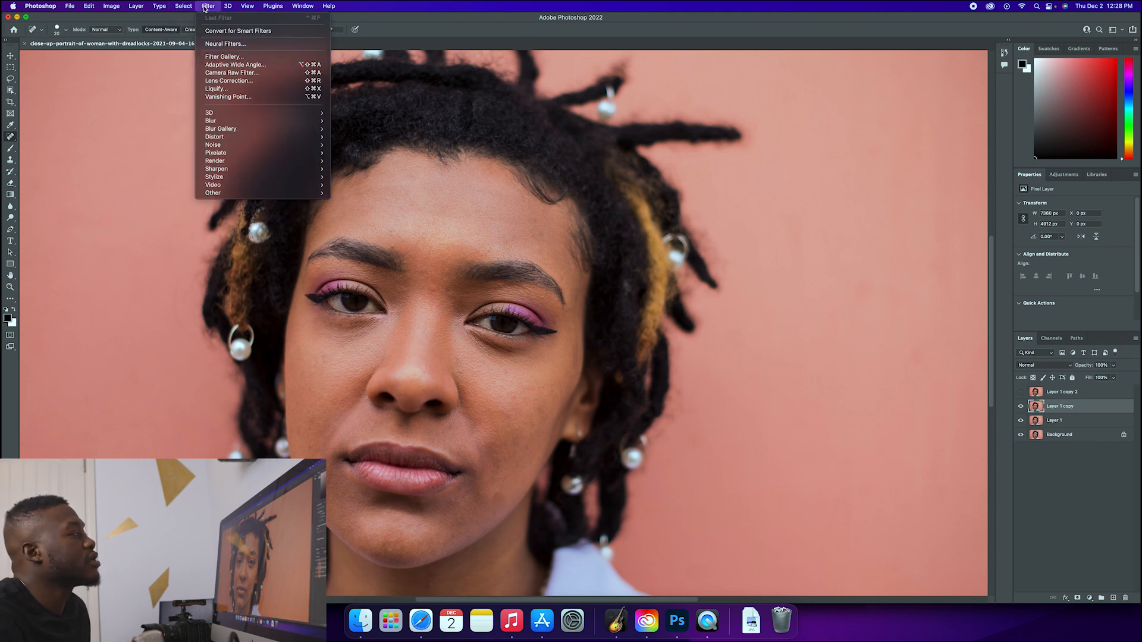
mouse_move(273, 148)
click(350, 169)
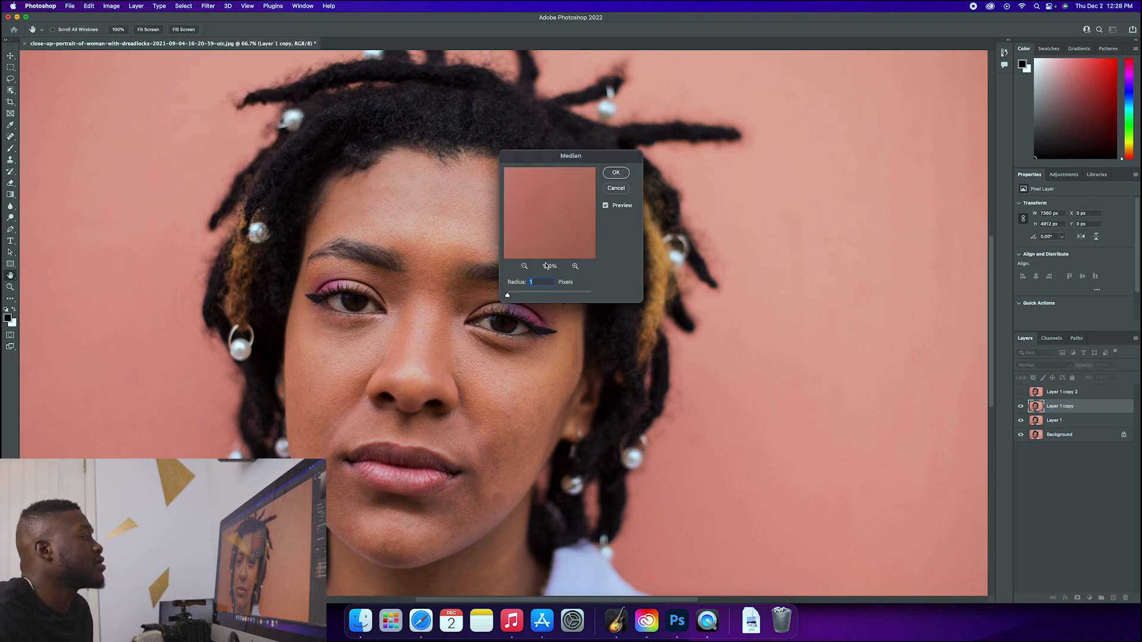
drag(507, 295, 524, 295)
drag(521, 285, 522, 285)
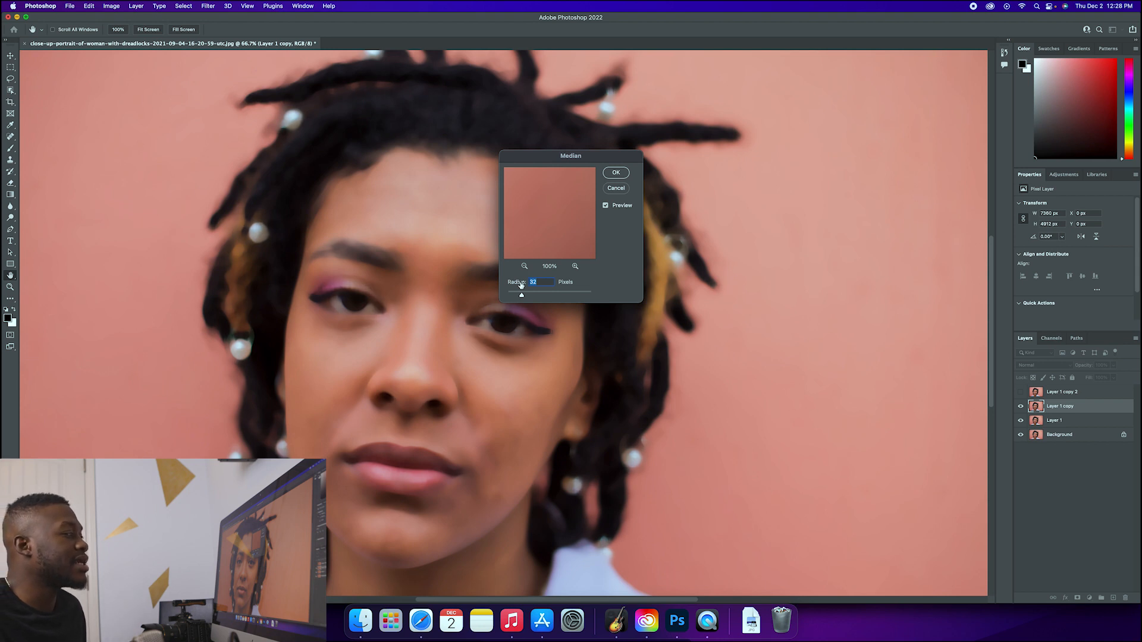
drag(520, 285, 521, 285)
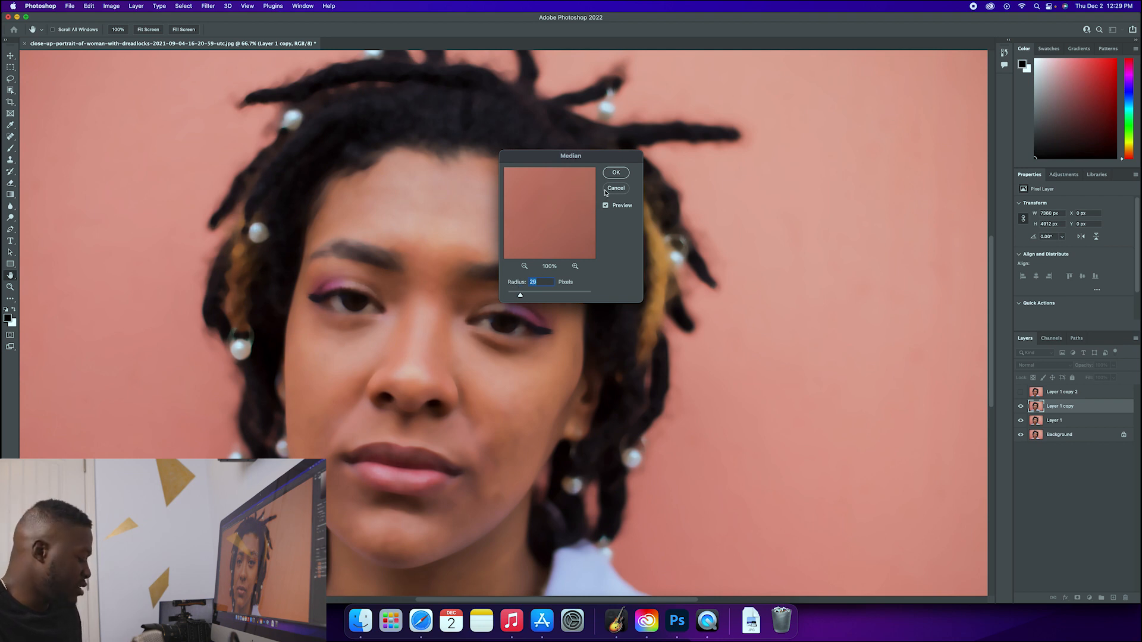
click(615, 172)
key(j)
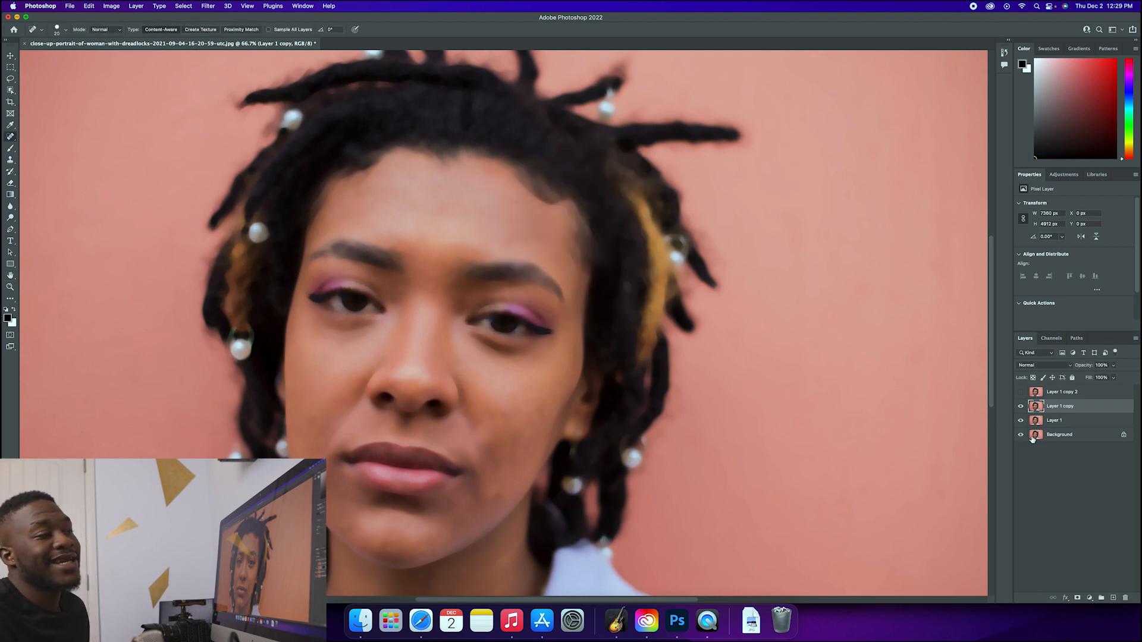
Step: Add a black layer mask to Layer 1 copy to hide its blurred content
alt+click(1078, 598)
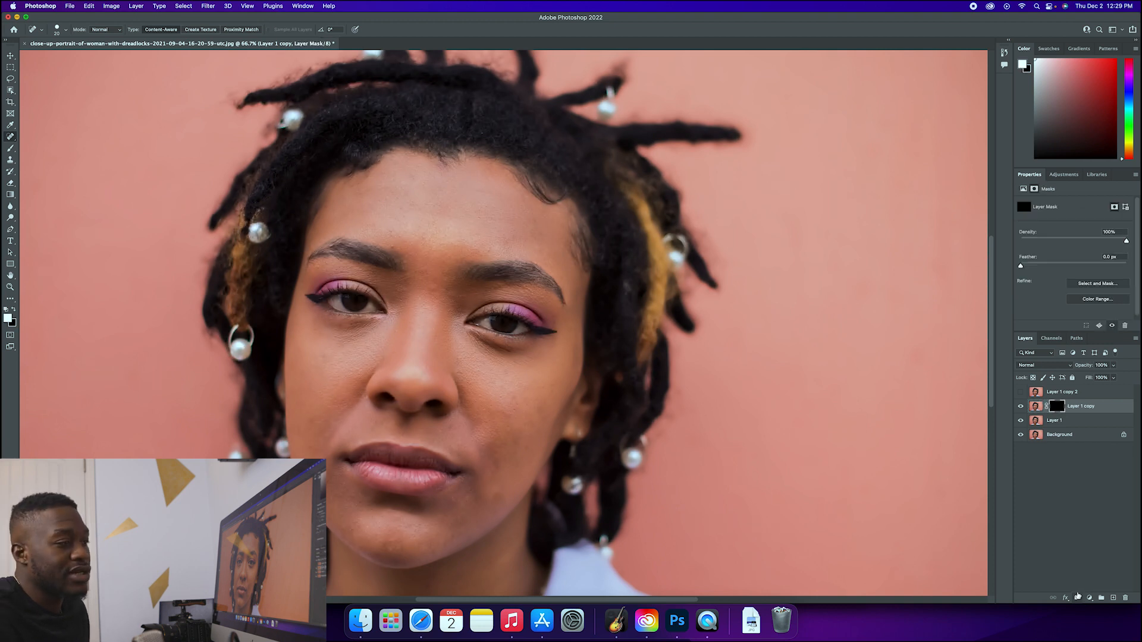
key(super+z)
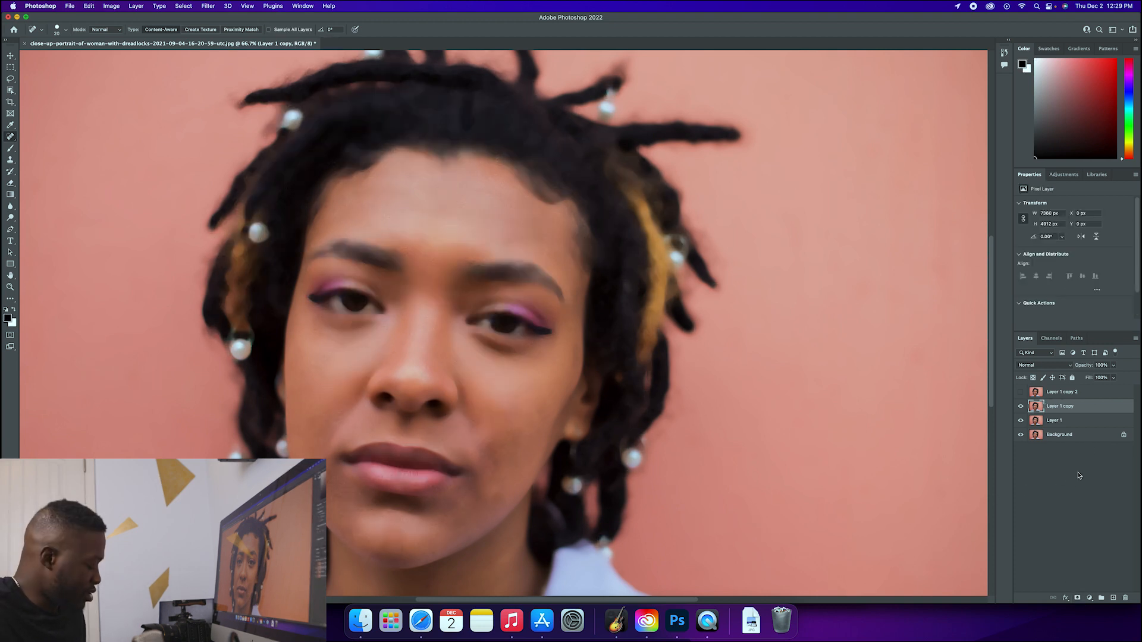
alt+click(1078, 598)
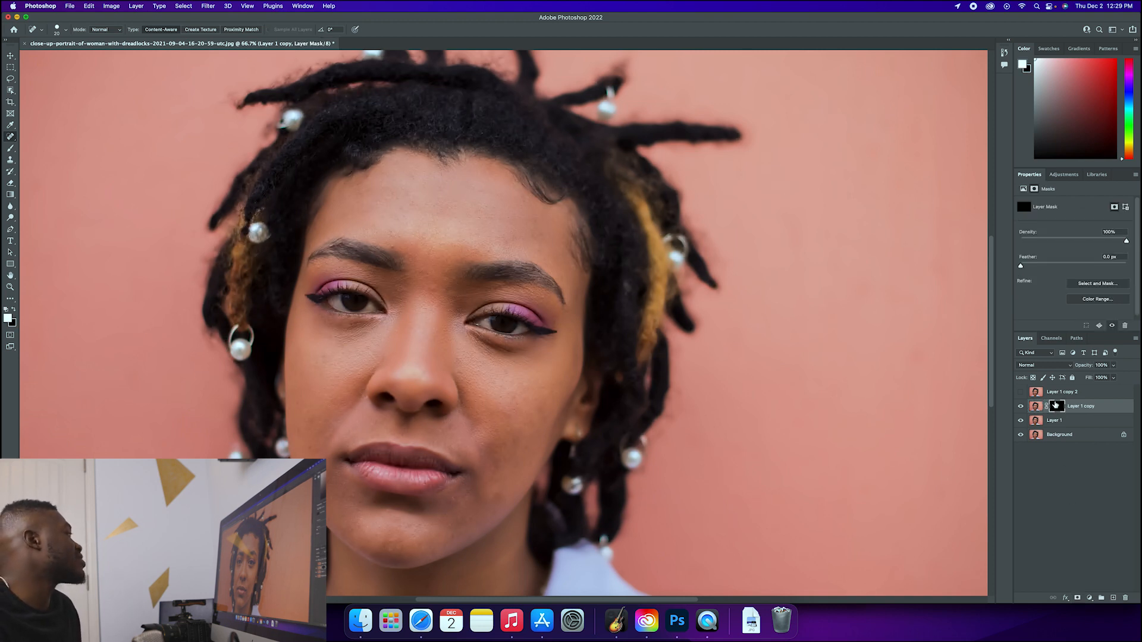
Step: Paint white on Layer 1 copy's mask over the facial skin, resizing the brush to work around the eyes
key(b)
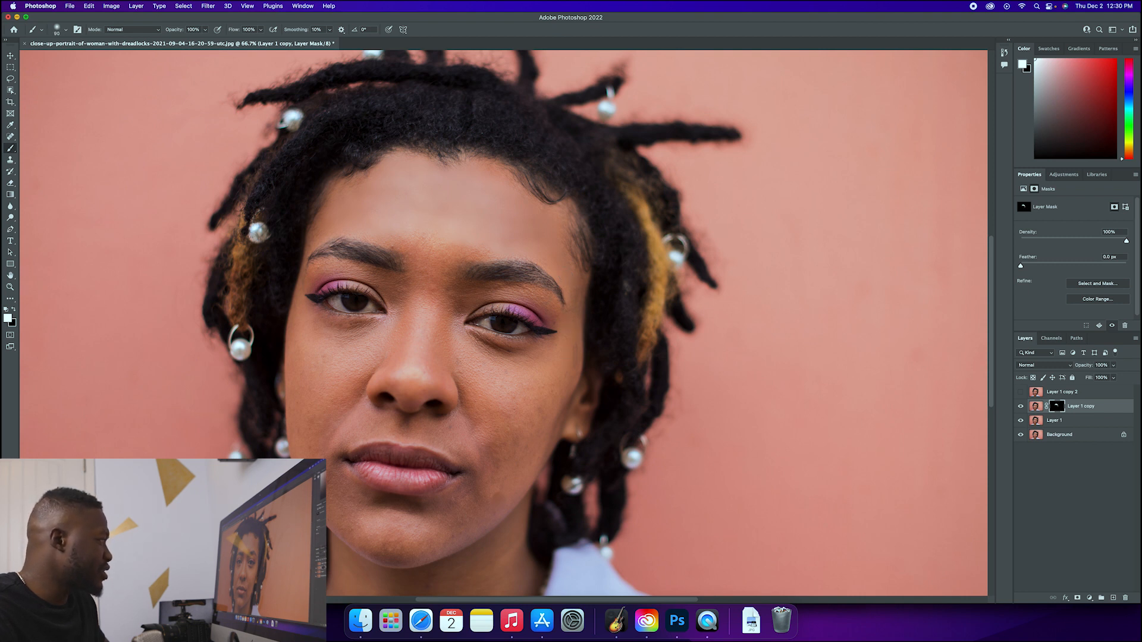
mouse_move(473, 498)
mouse_down()
mouse_move(457, 537)
mouse_move(487, 511)
mouse_move(392, 552)
mouse_move(348, 524)
mouse_move(300, 436)
mouse_up()
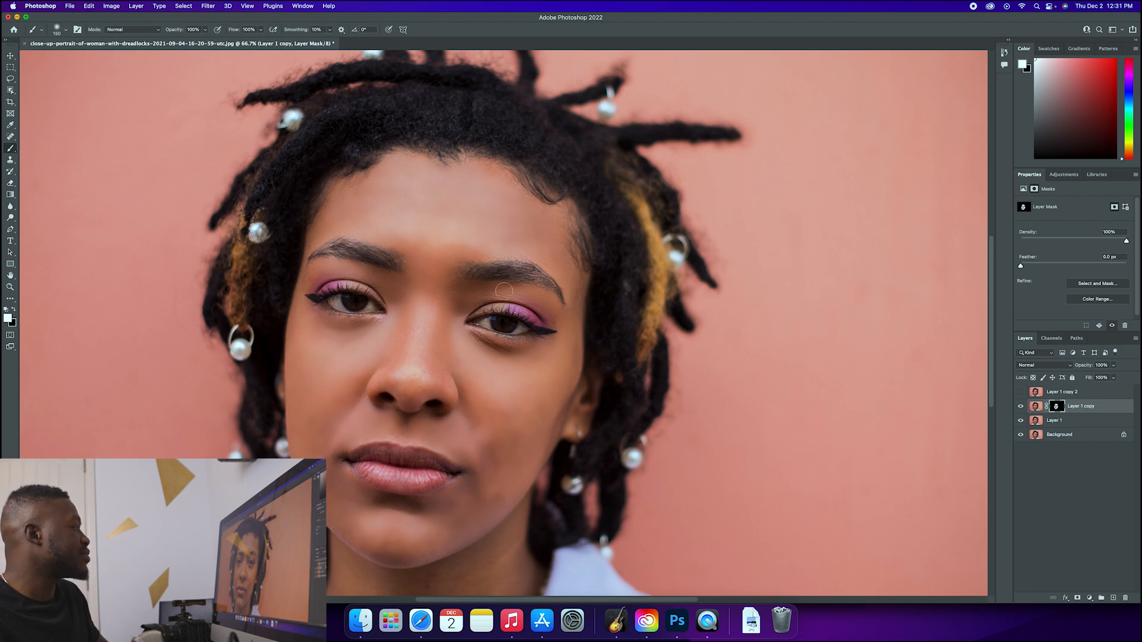
key(bracketleft)
key(bracketleft)
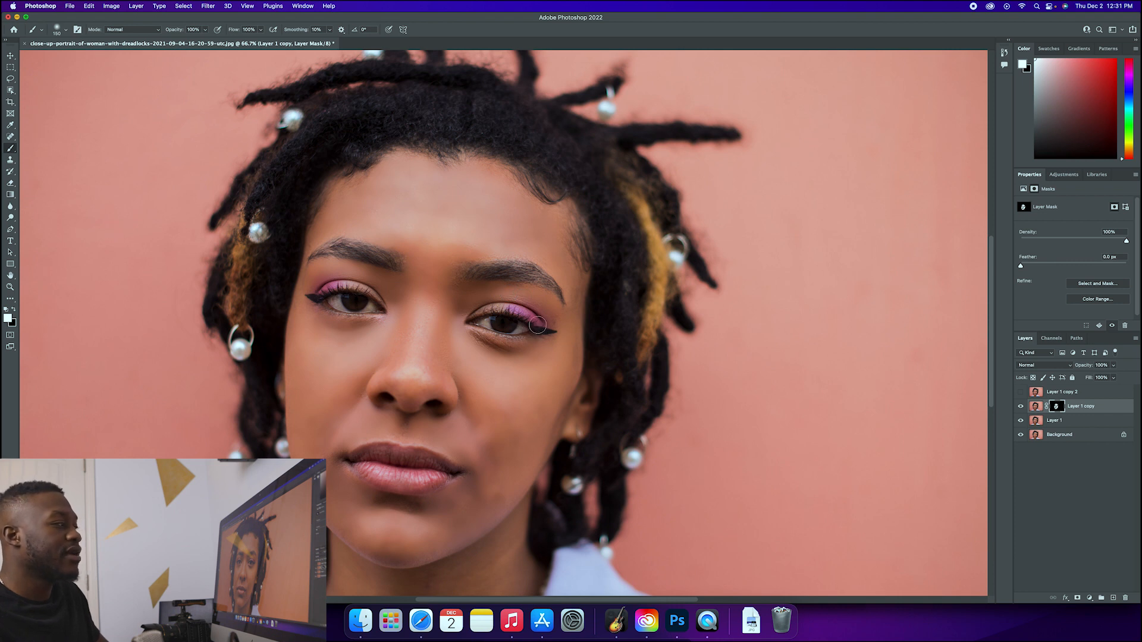
key(bracketleft)
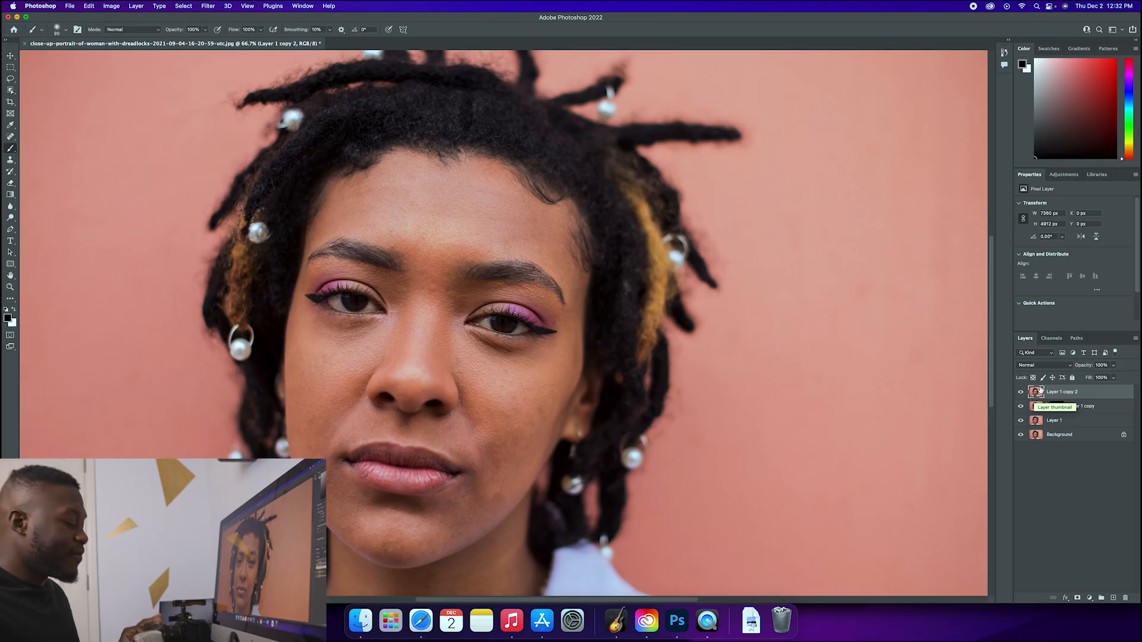
Step: Apply a High Pass filter with a radius of 4.3 pixels to Layer 1 copy 2
click(208, 6)
mouse_move(237, 194)
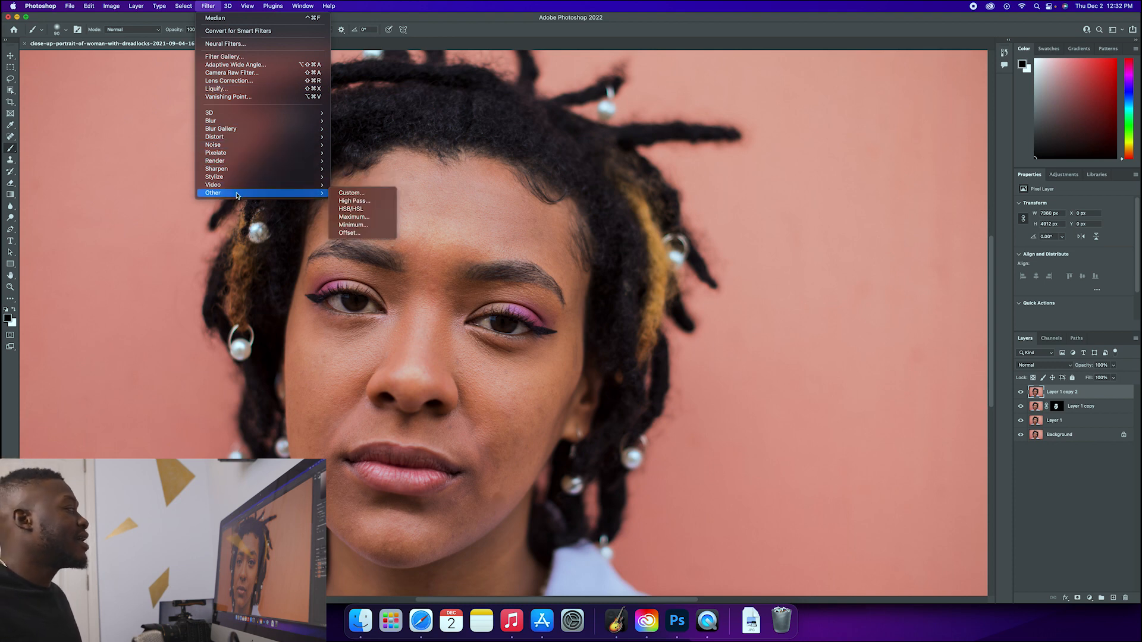
click(355, 200)
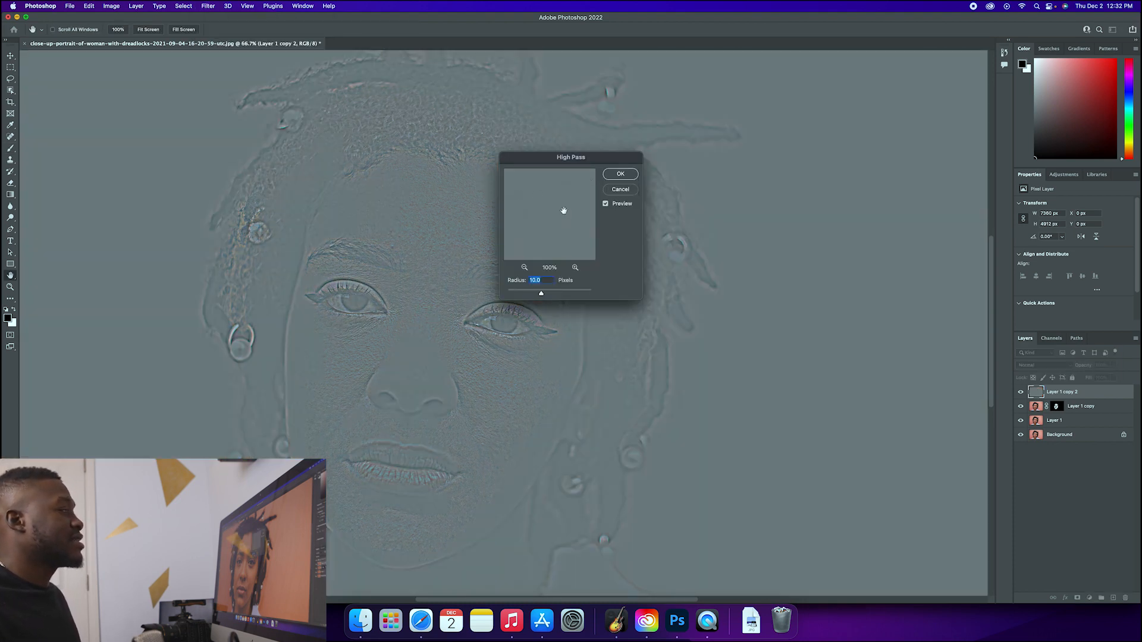
drag(520, 281, 424, 293)
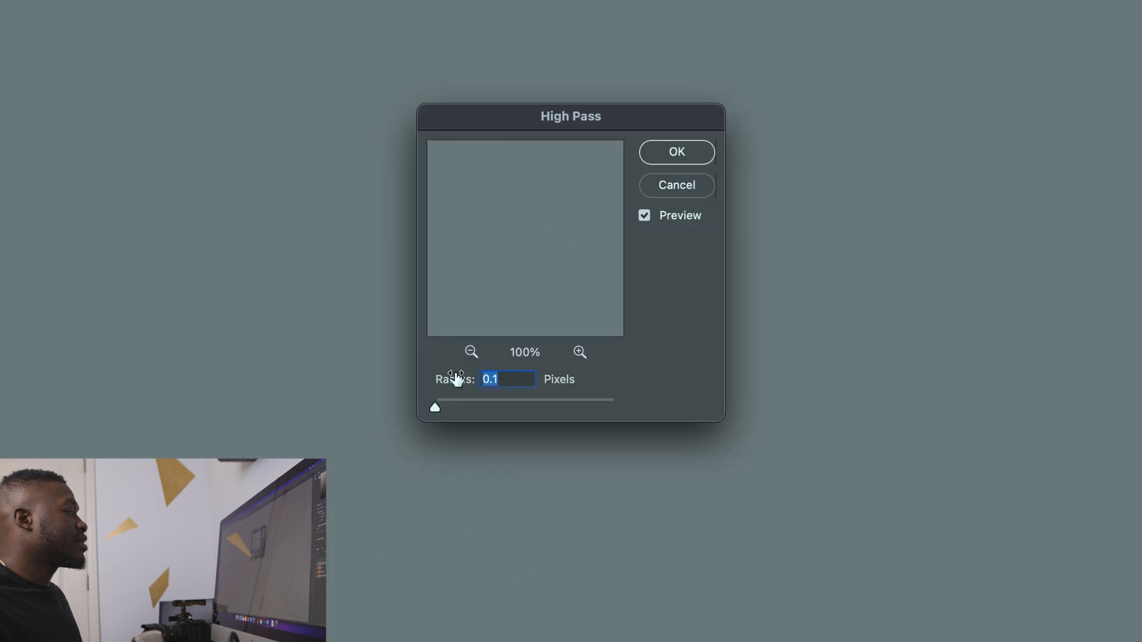
drag(519, 278, 515, 283)
mouse_move(450, 386)
mouse_down()
mouse_move(472, 385)
mouse_move(460, 386)
mouse_up()
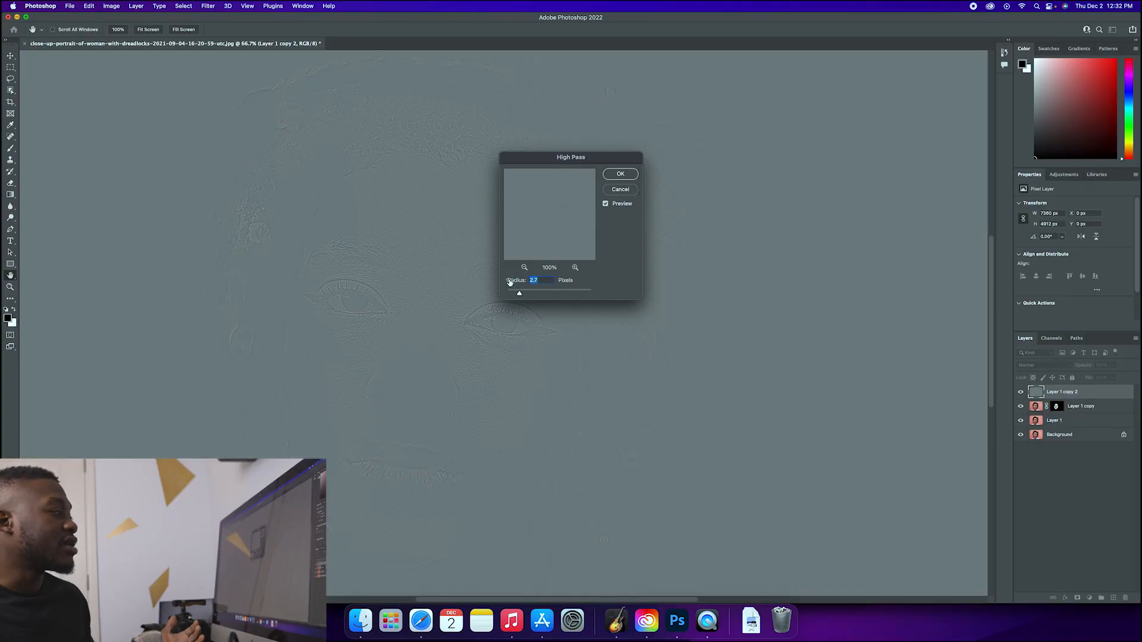
drag(510, 282, 520, 281)
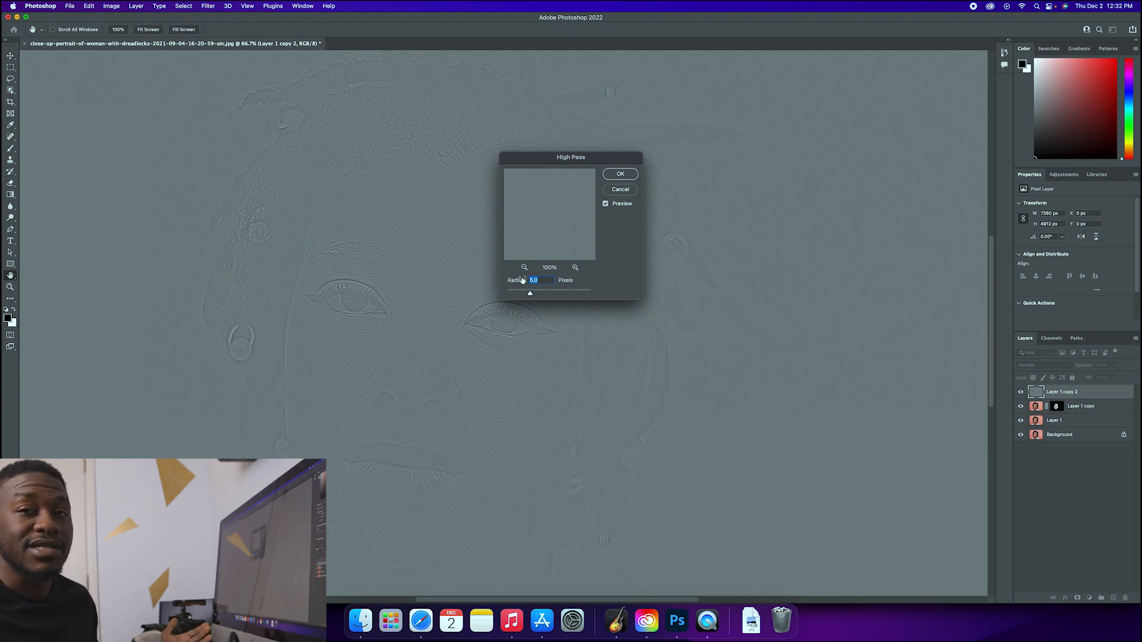
drag(523, 280, 518, 280)
click(582, 214)
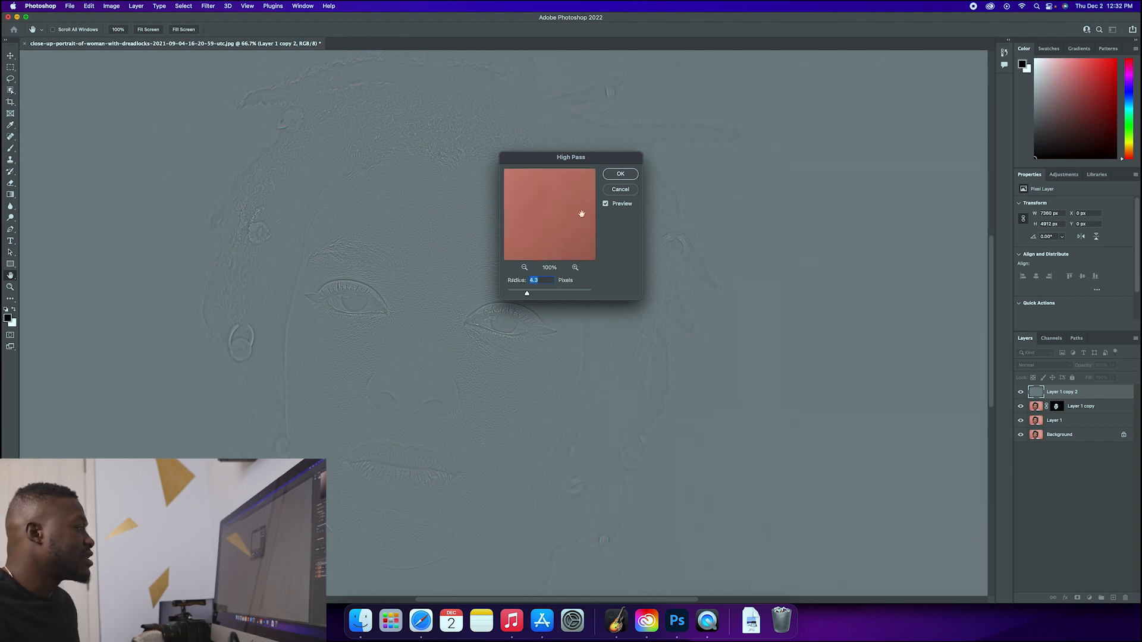
click(620, 174)
key(b)
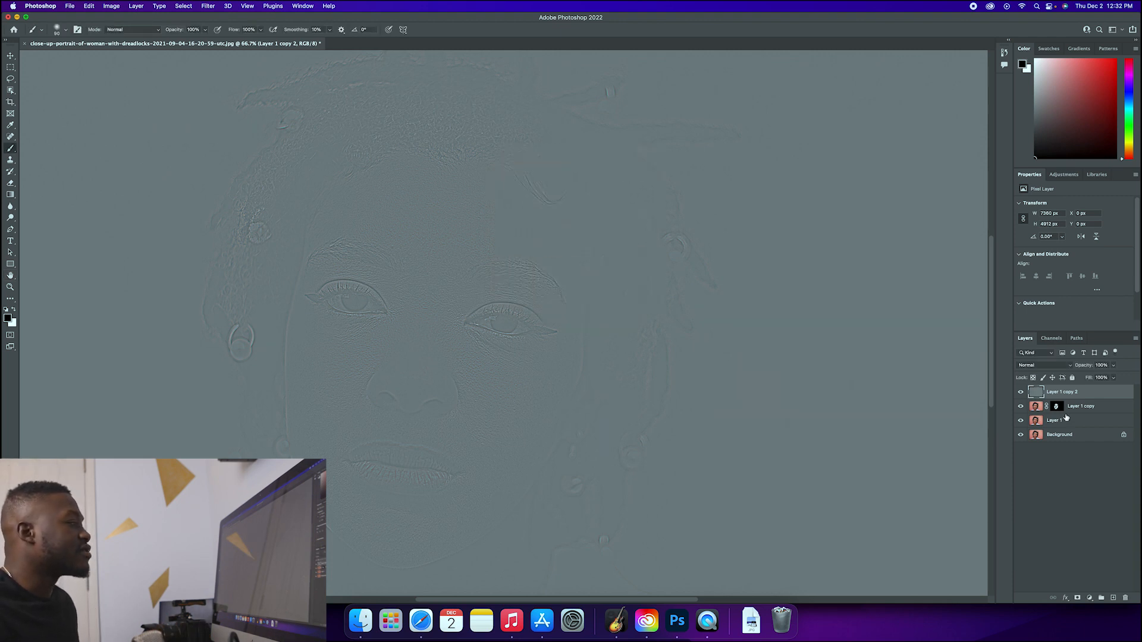
Step: Set Layer 1 copy 2's blend mode to Linear Light and copy the mask of Layer 1 copy onto it
click(1057, 366)
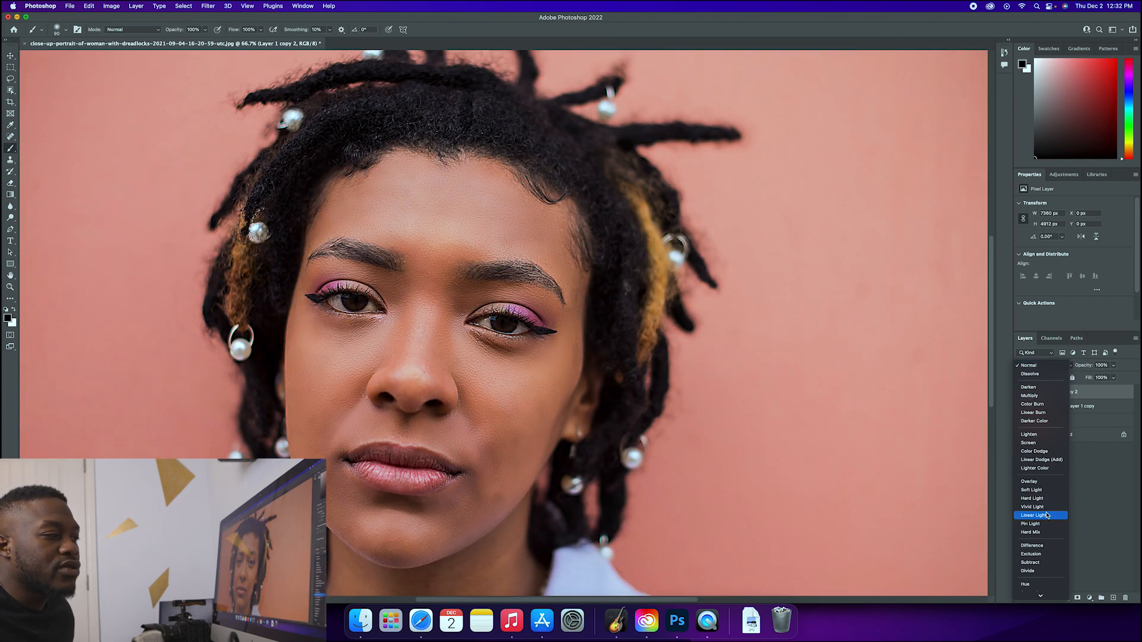
click(1048, 515)
click(1056, 406)
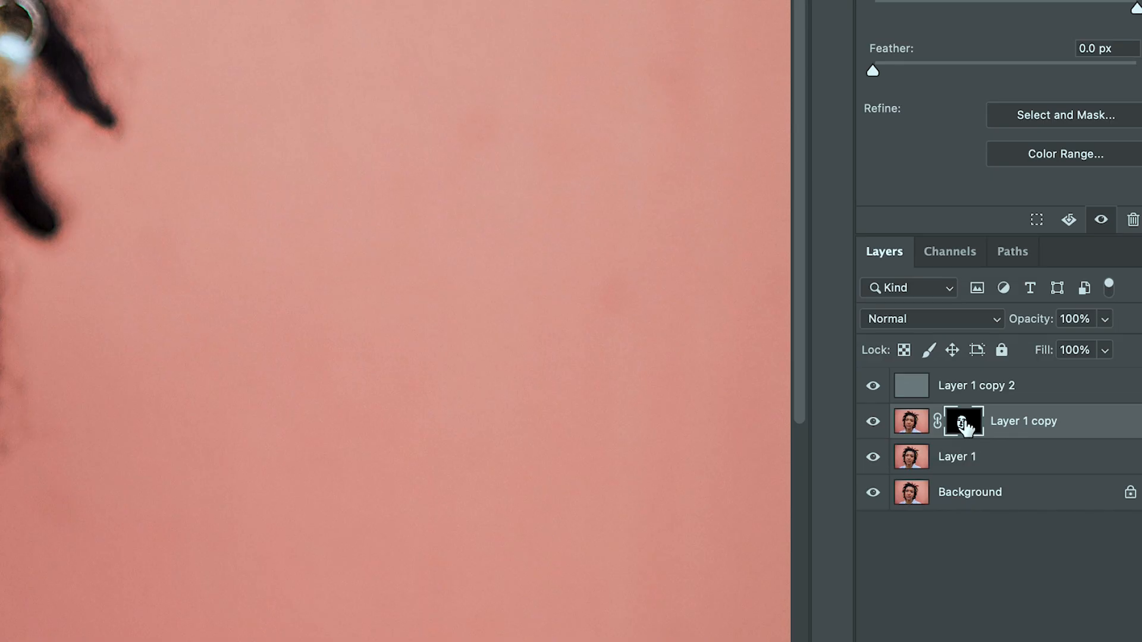
drag(965, 424, 973, 394)
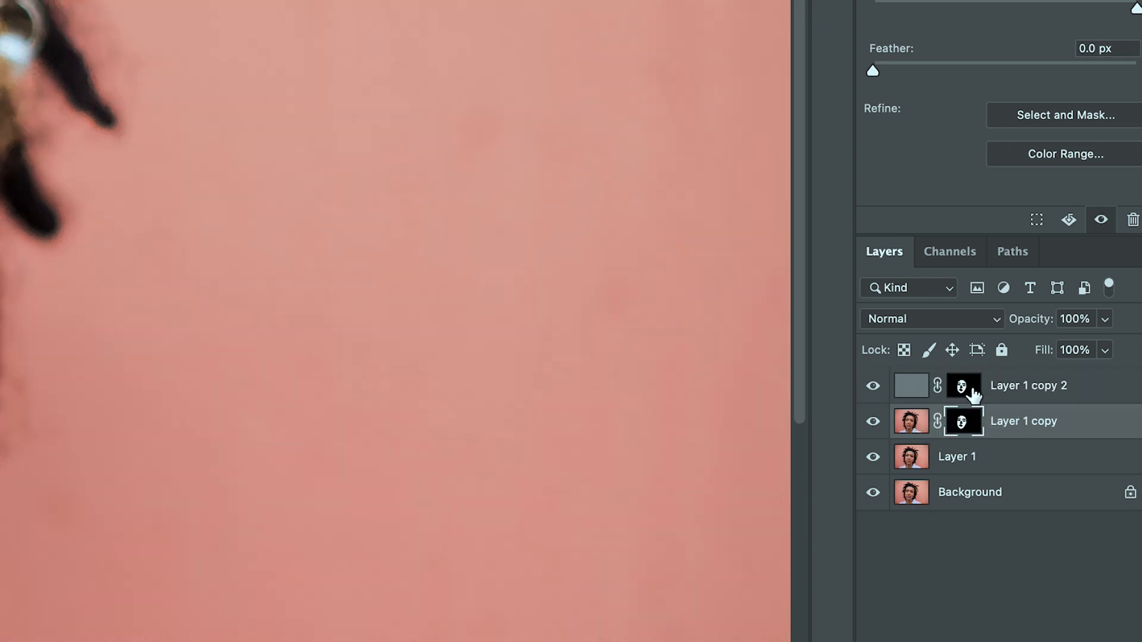
click(973, 394)
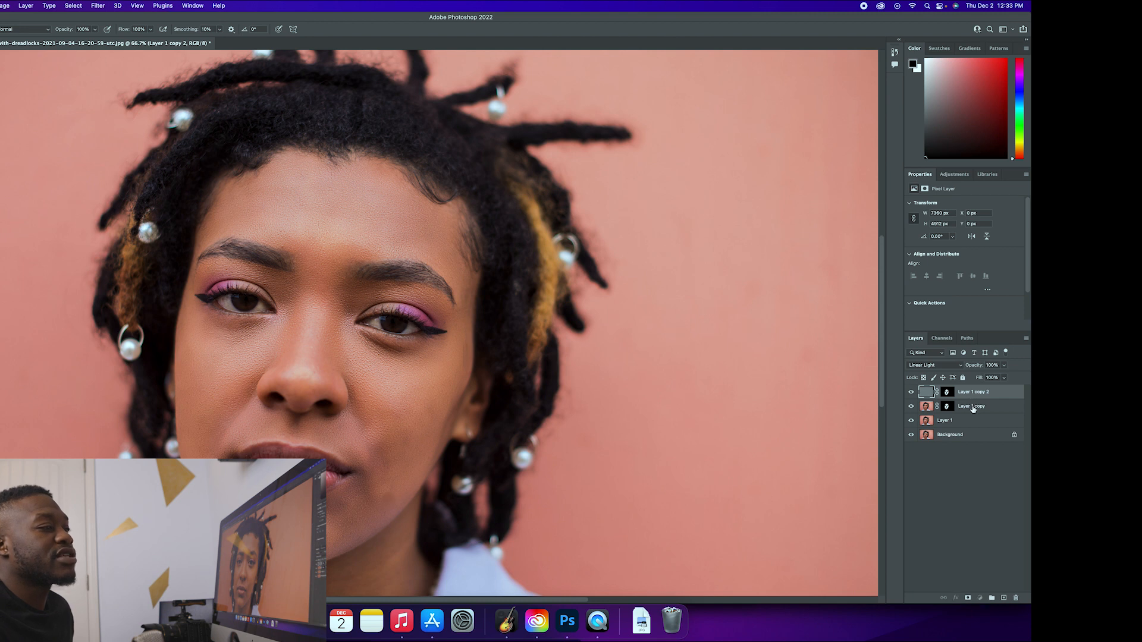
Step: Set the opacity of the blurred Layer 1 copy to 71%
click(970, 407)
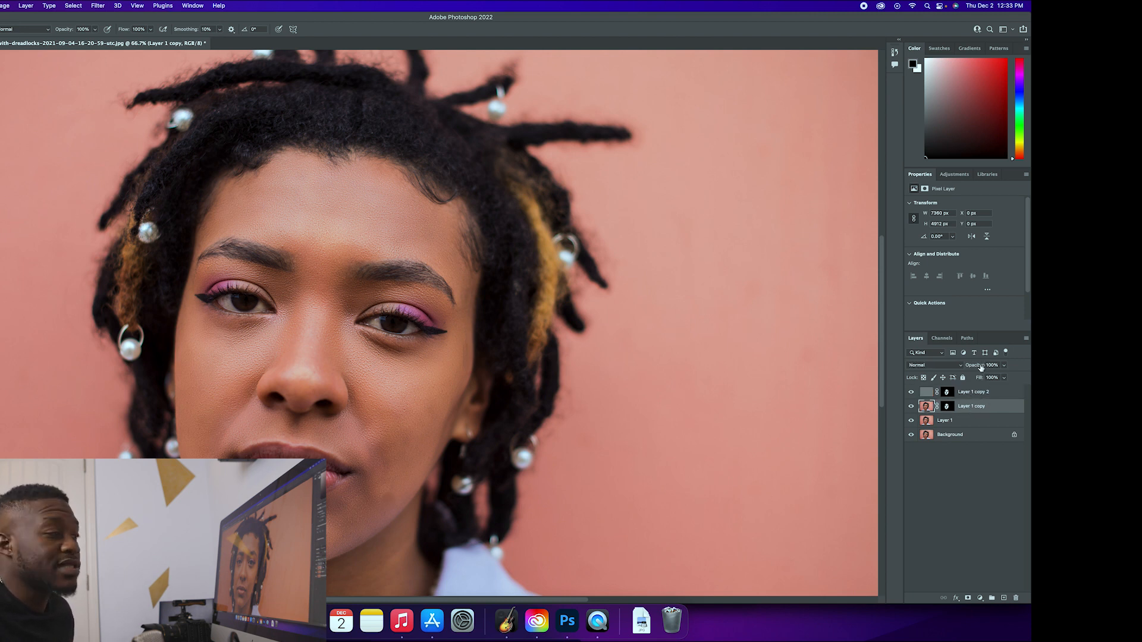
drag(981, 367, 980, 368)
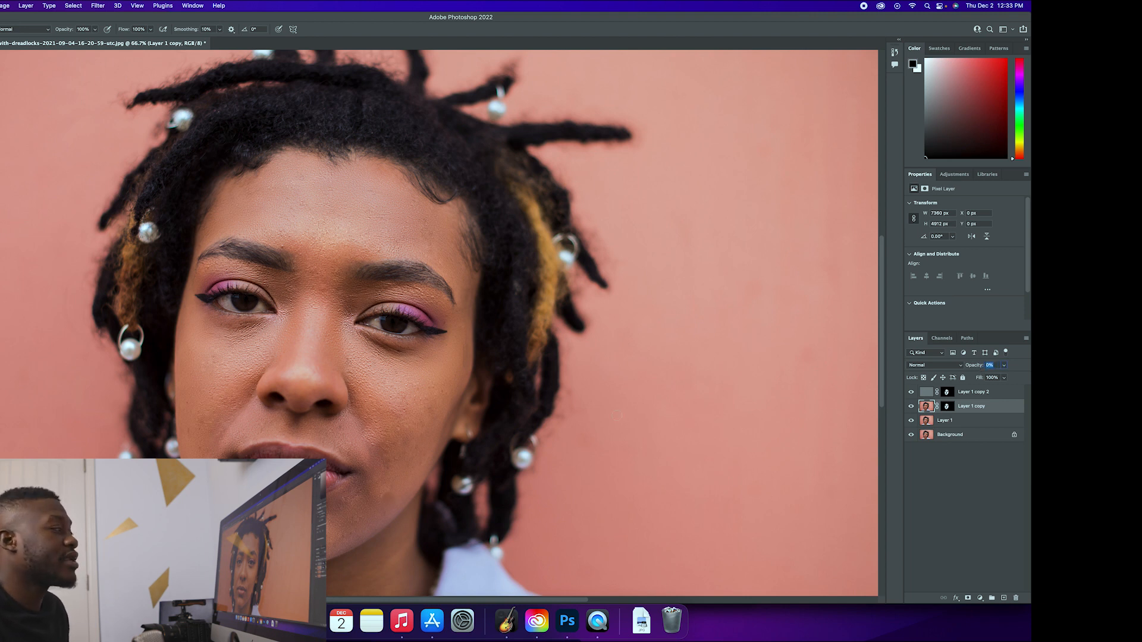
key(shift+Up)
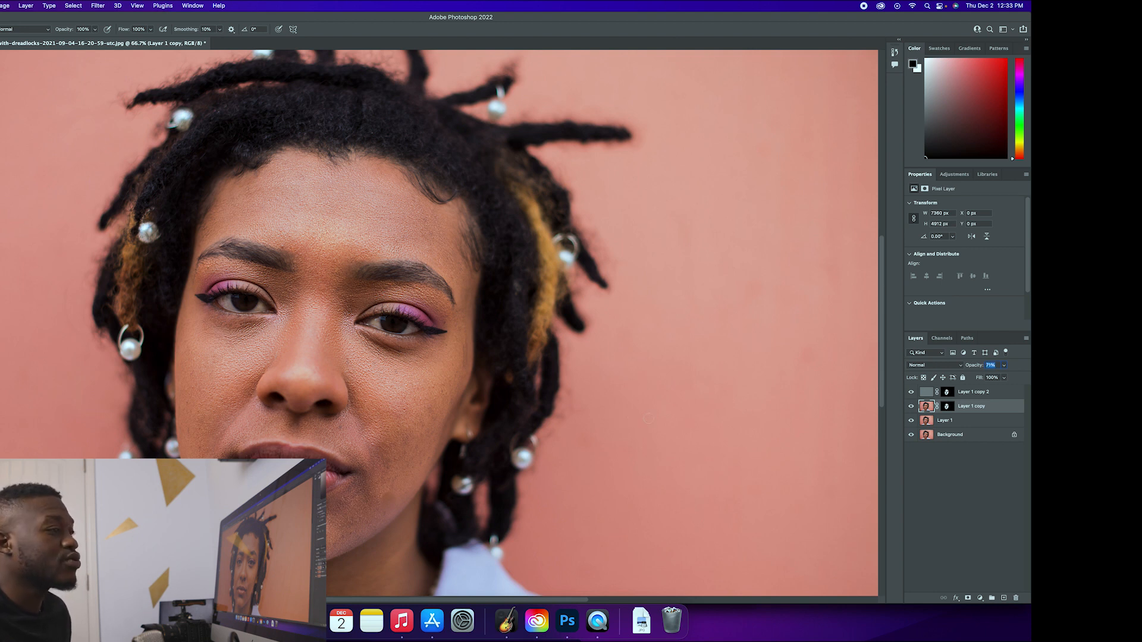
key(Return)
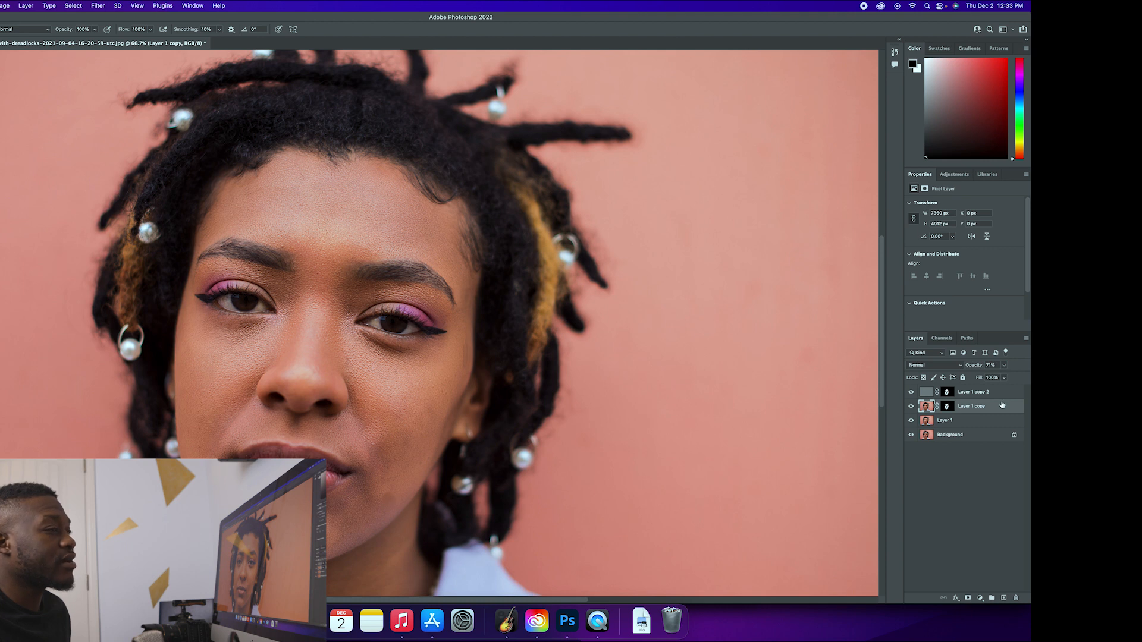
Step: Rename the High Pass layer, Layer 1 copy 2, as Texture
click(973, 393)
double_click(973, 392)
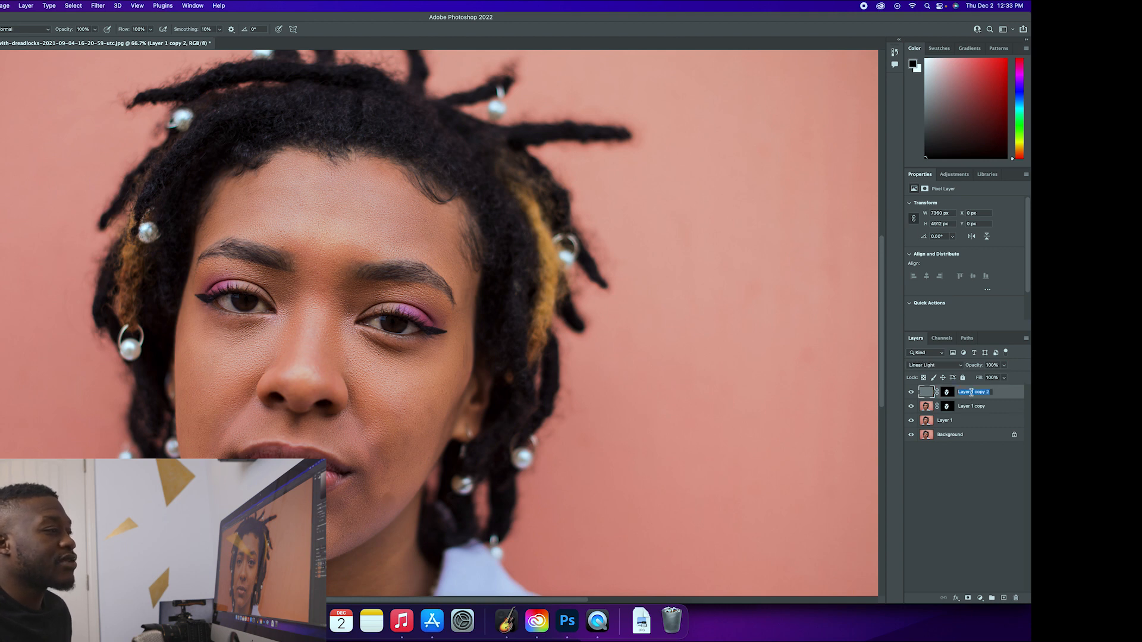
key(Return)
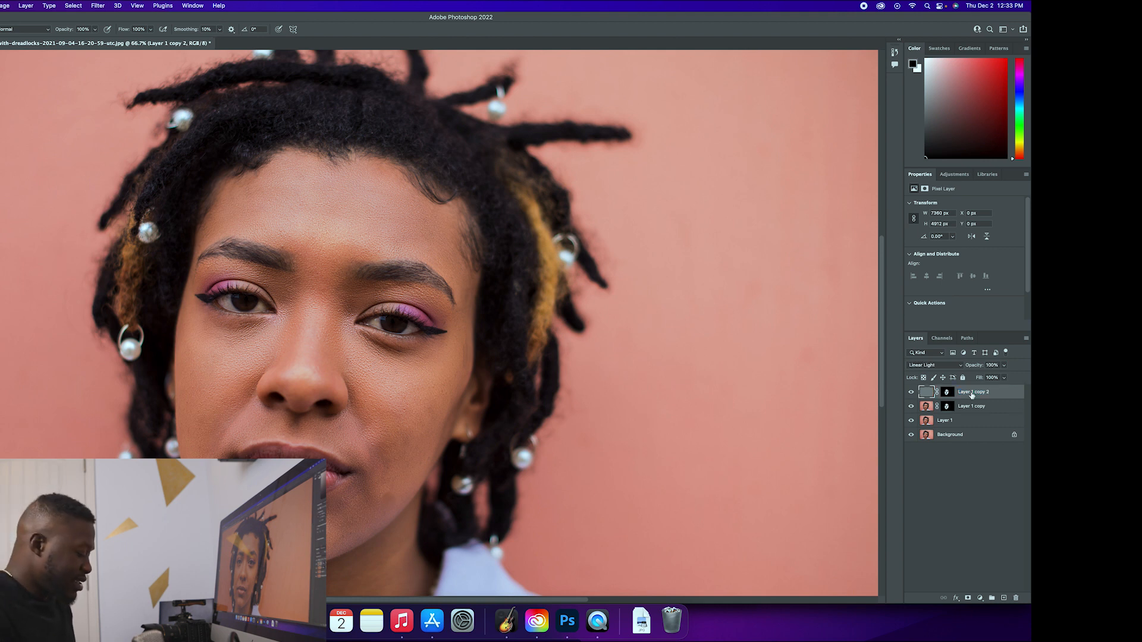
double_click(974, 394)
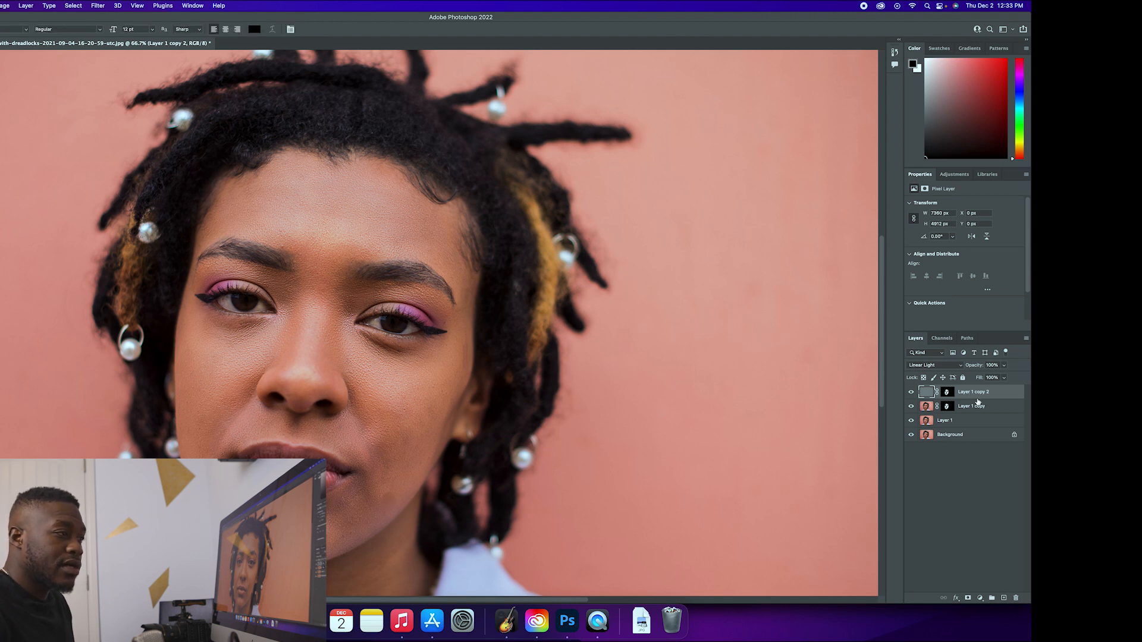
text(Texture)
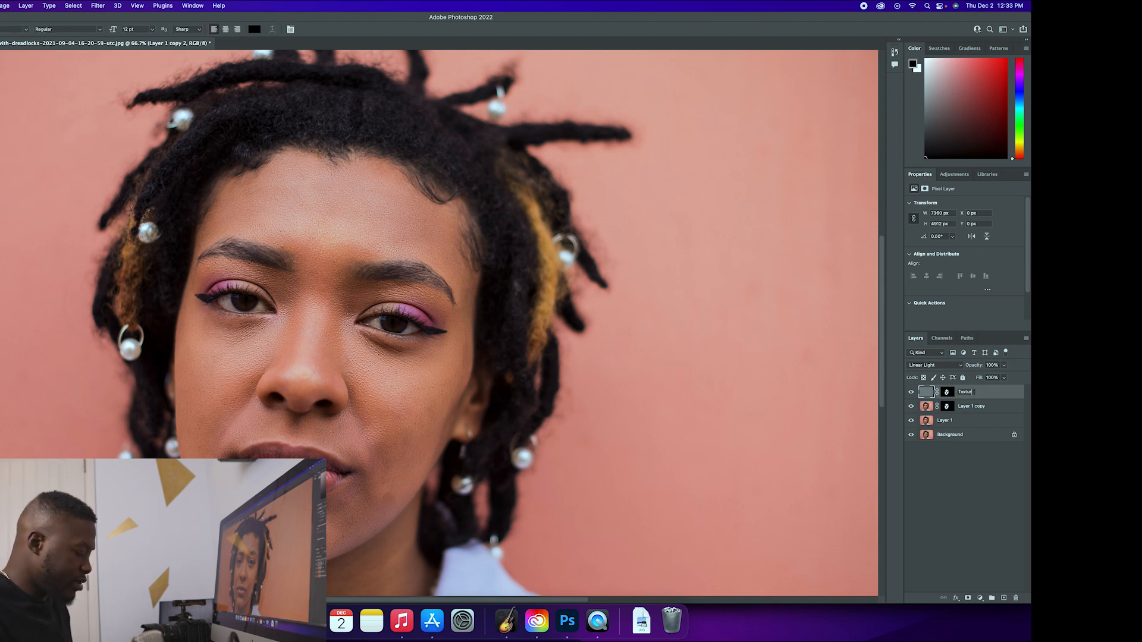
key(BackSpace)
key(BackSpace)
text(e)
key(Return)
Step: Rename the blurred Layer 1 copy as Smoothness
double_click(980, 406)
text(Smoothness)
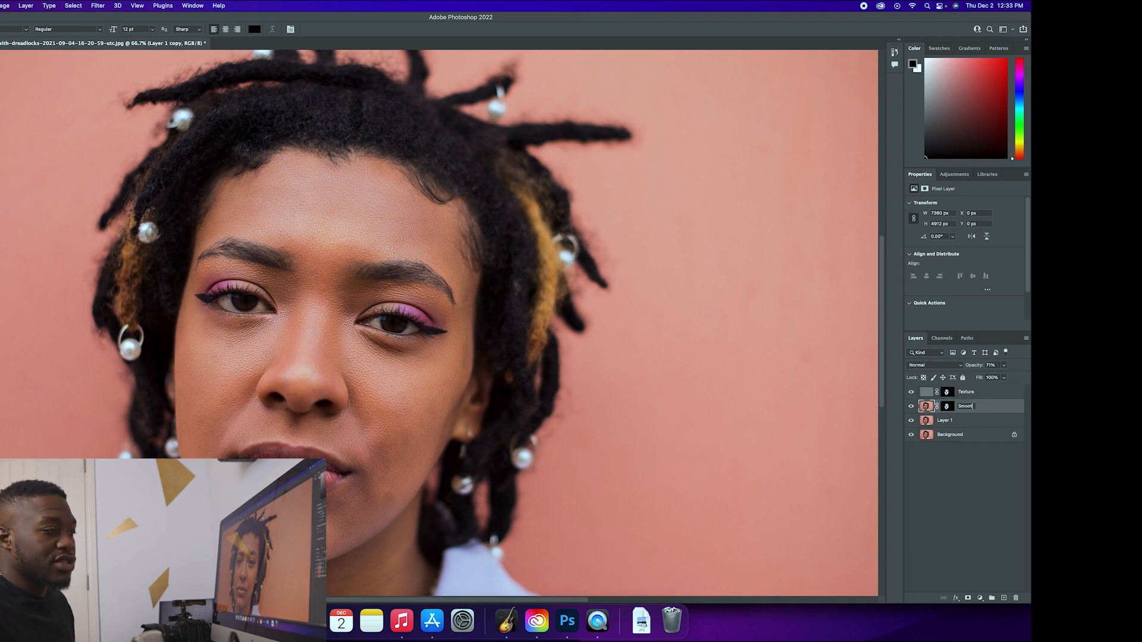
key(Return)
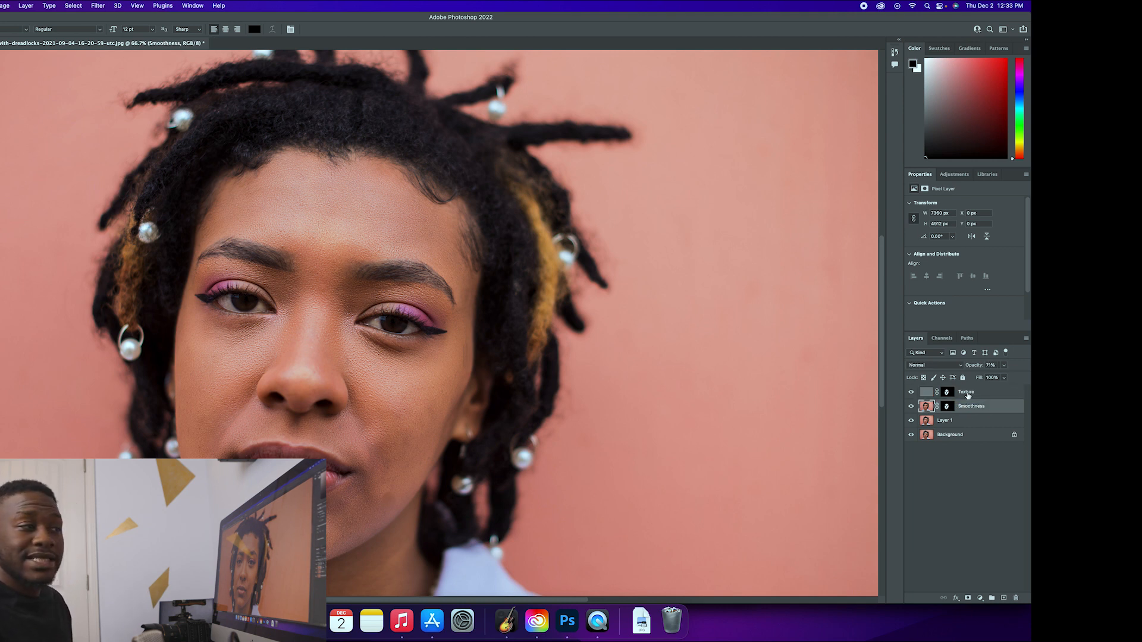
Step: Reduce the Texture layer's opacity to 30%
click(966, 395)
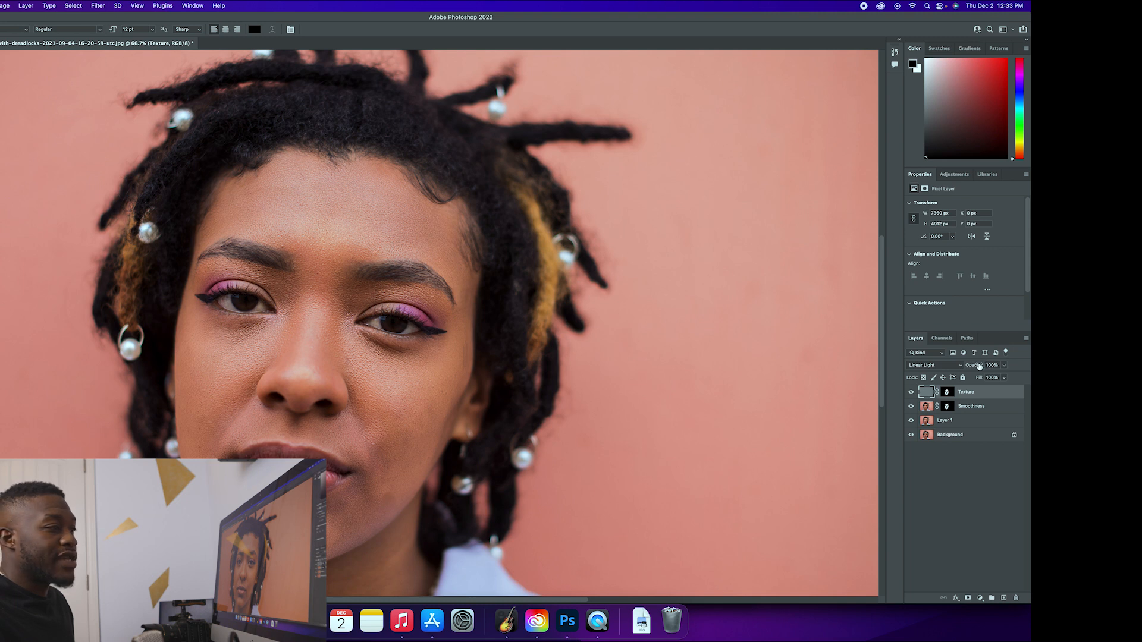
drag(979, 366, 578, 394)
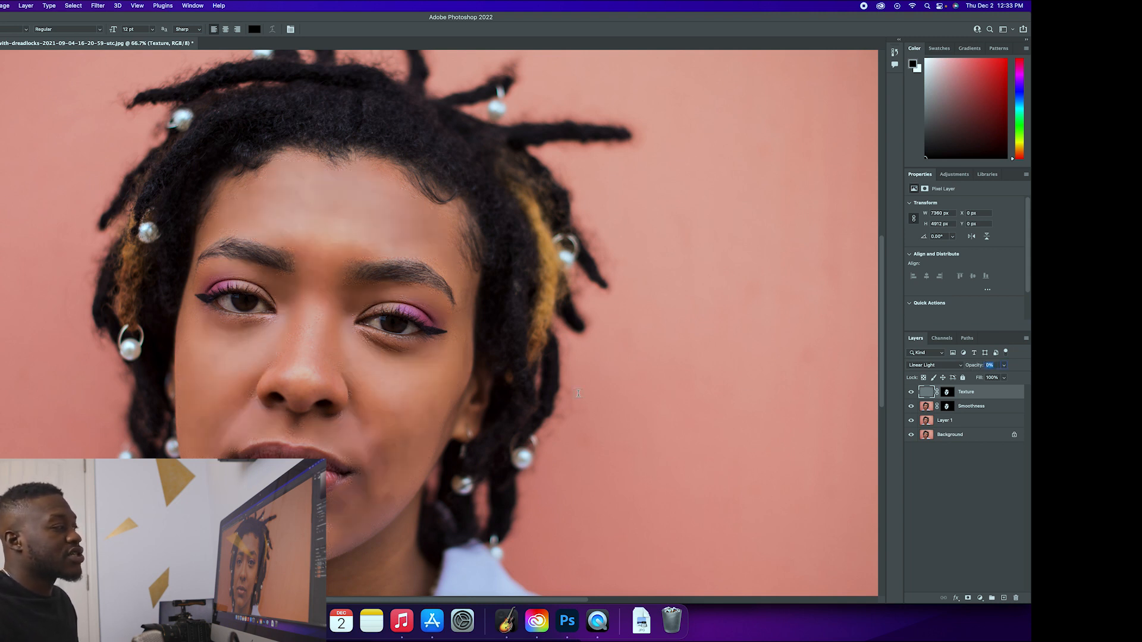
drag(581, 394, 585, 396)
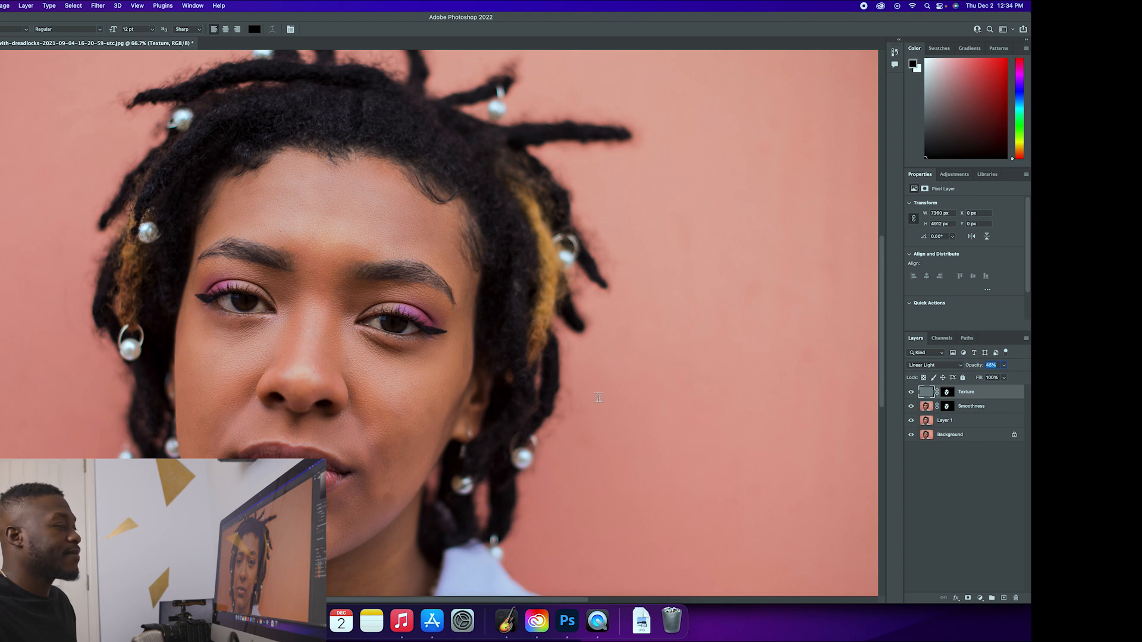
text(9)
key(Return)
text(30)
key(Return)
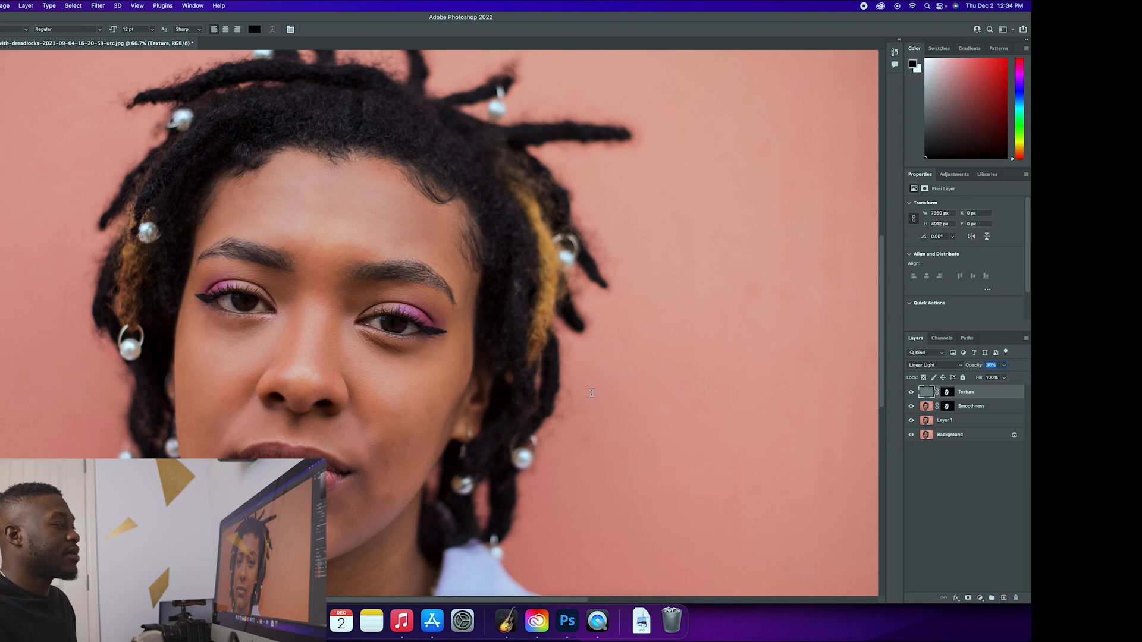
key(Return)
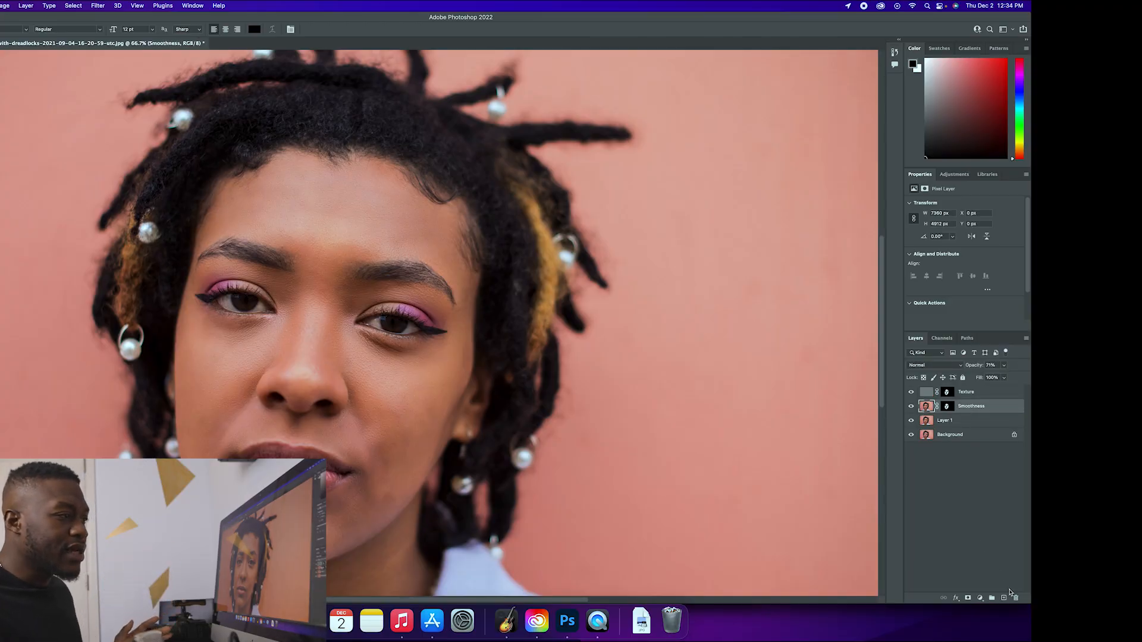
Step: Add an empty layer directly above Smoothness and set the Brush tool's opacity to 7%
click(1004, 599)
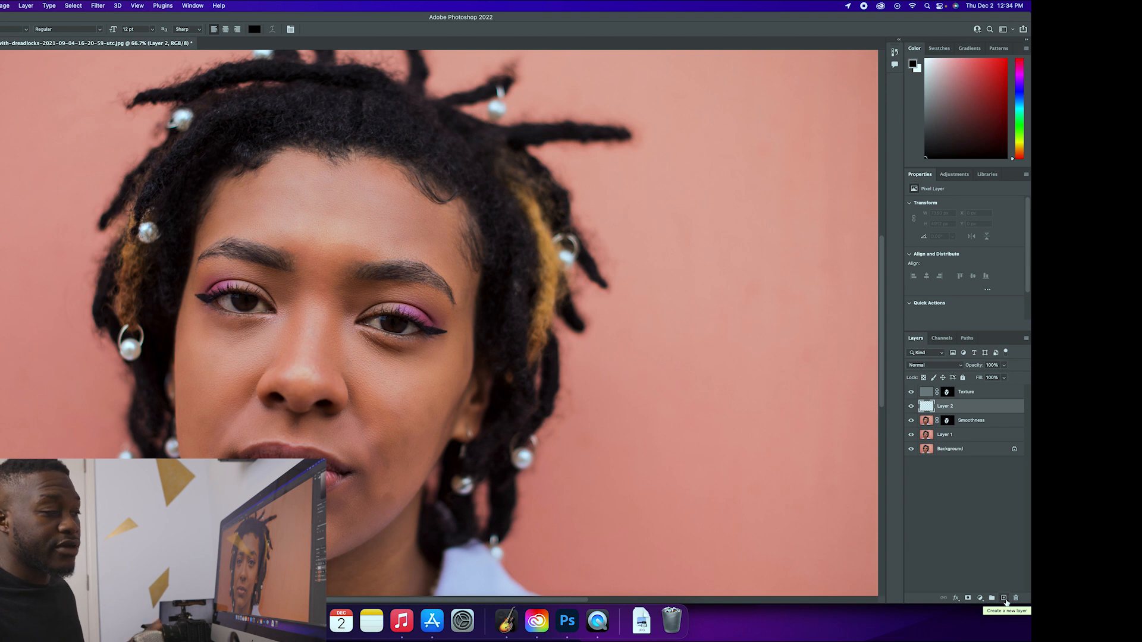
key(b)
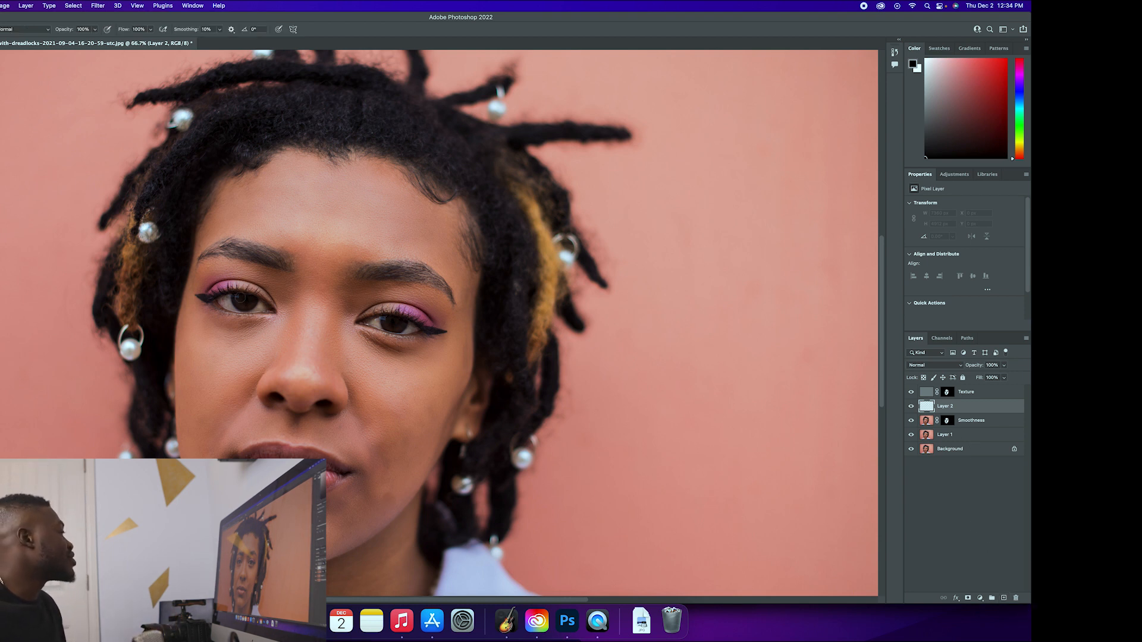
click(84, 30)
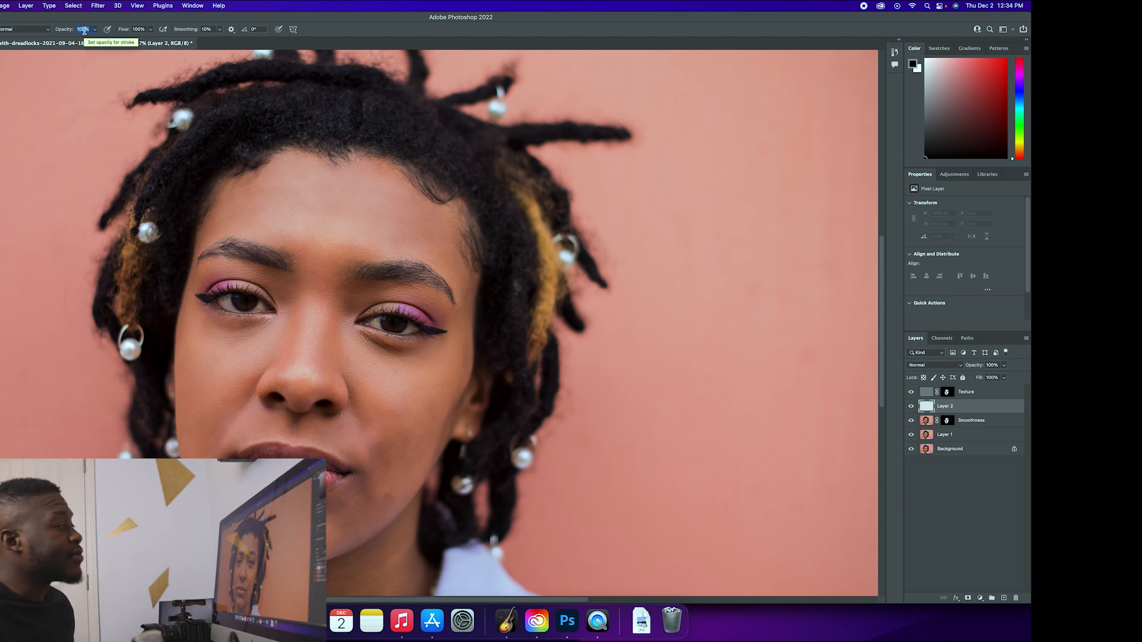
text(5)
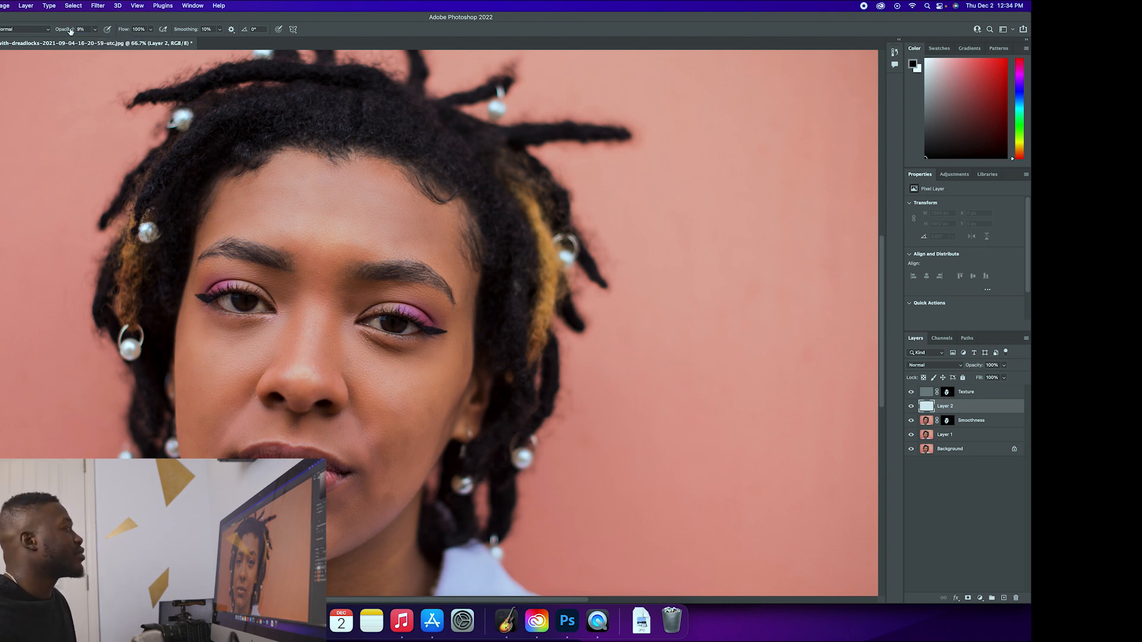
double_click(80, 31)
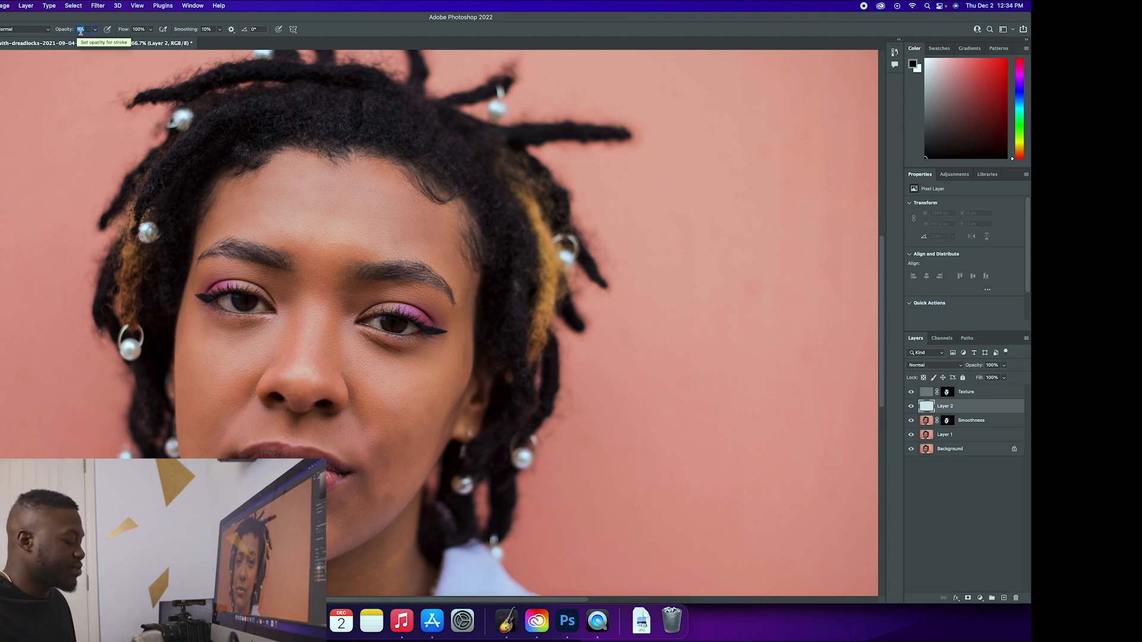
text(7)
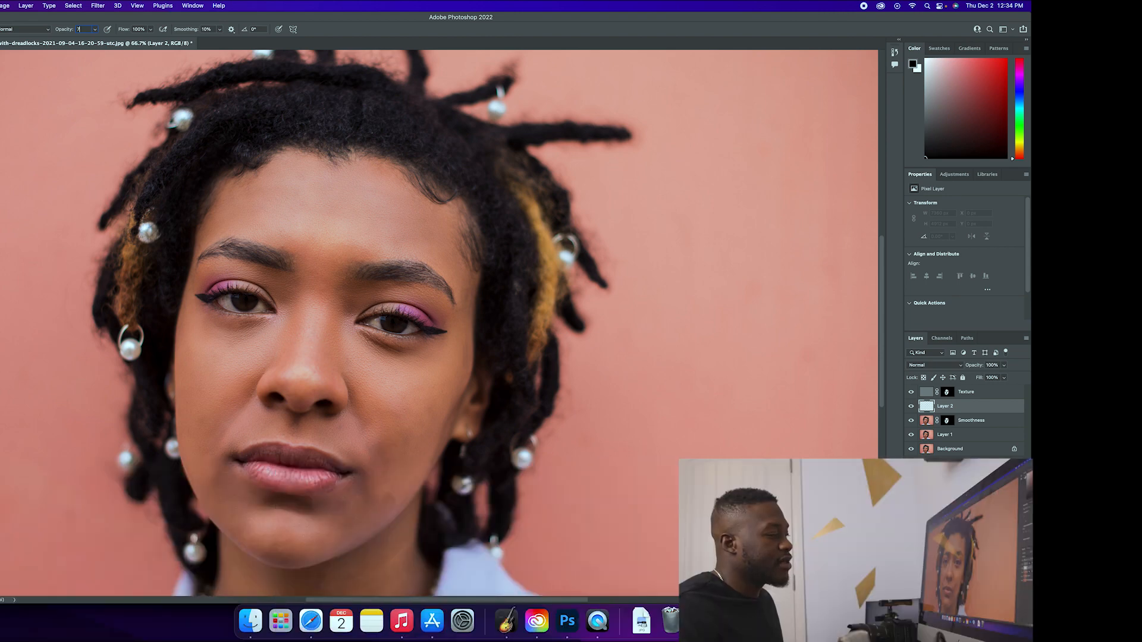
Step: Paint sampled skin tones on Layer 2 over the uneven patches beside the mouth, extending up the image's right-hand cheek
alt+click(410, 474)
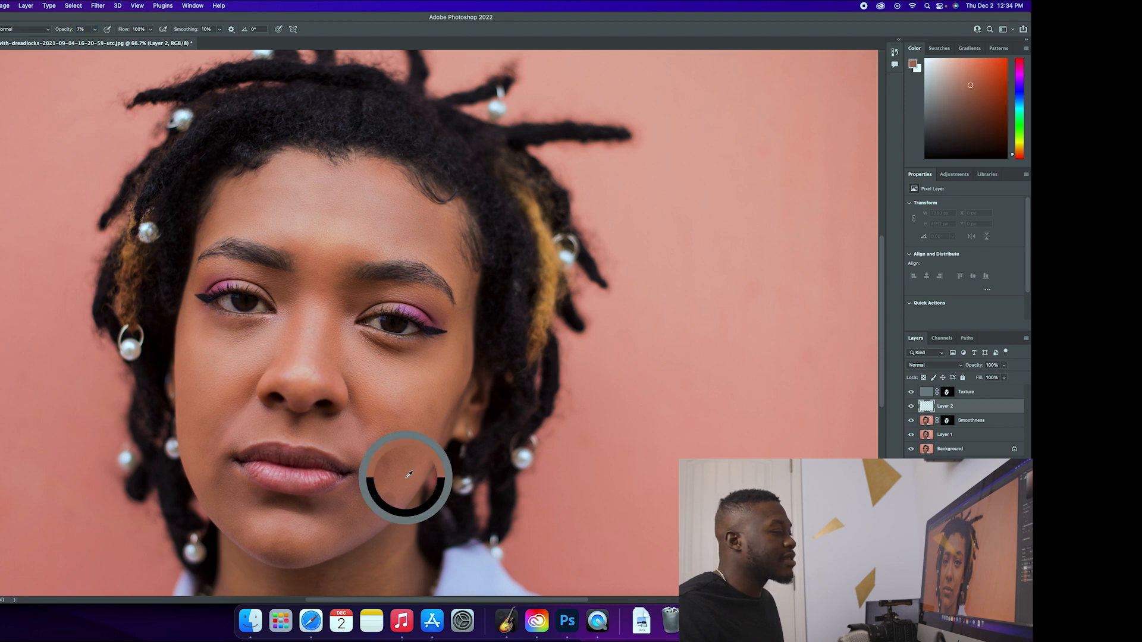
mouse_move(393, 460)
mouse_down()
mouse_move(389, 444)
mouse_move(388, 467)
mouse_move(386, 451)
mouse_move(378, 462)
mouse_up()
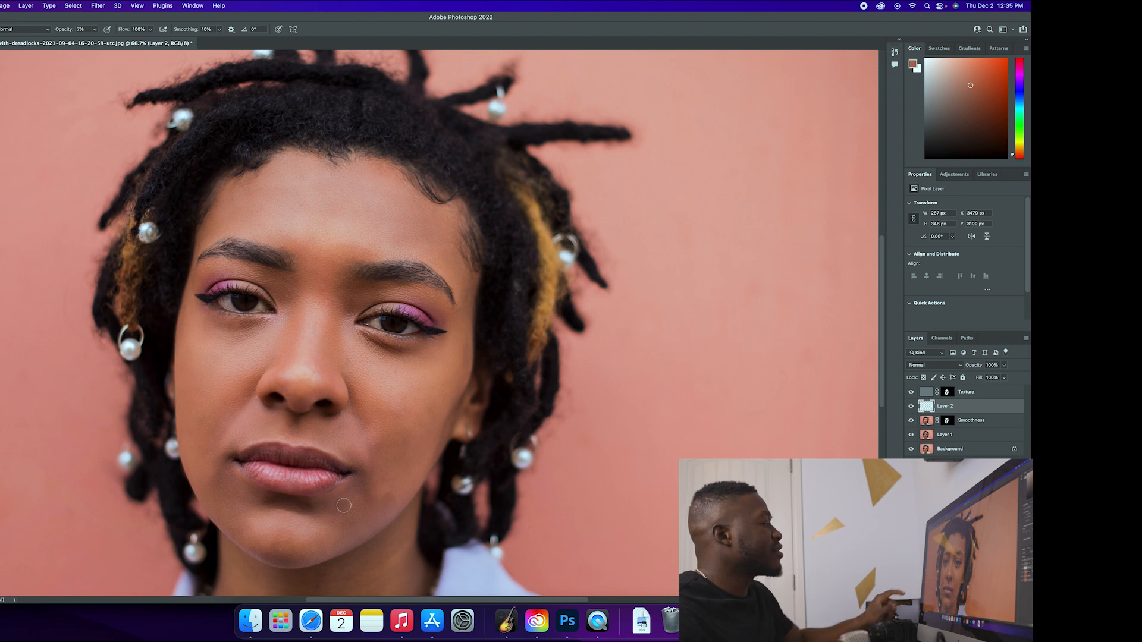
alt+click(413, 474)
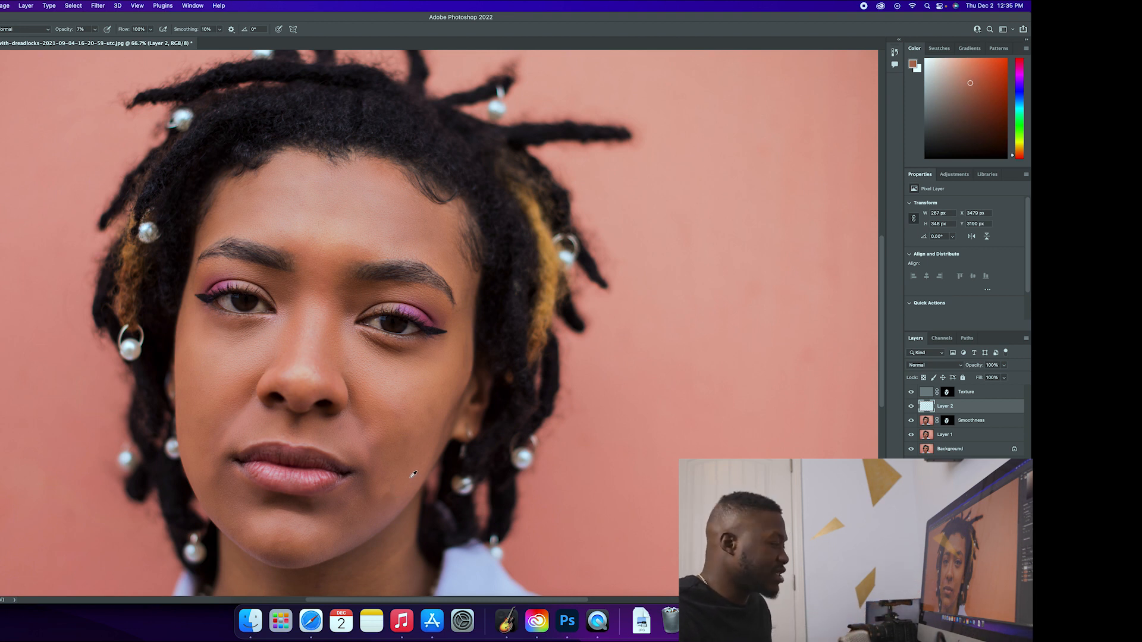
alt+click(410, 479)
alt+click(410, 478)
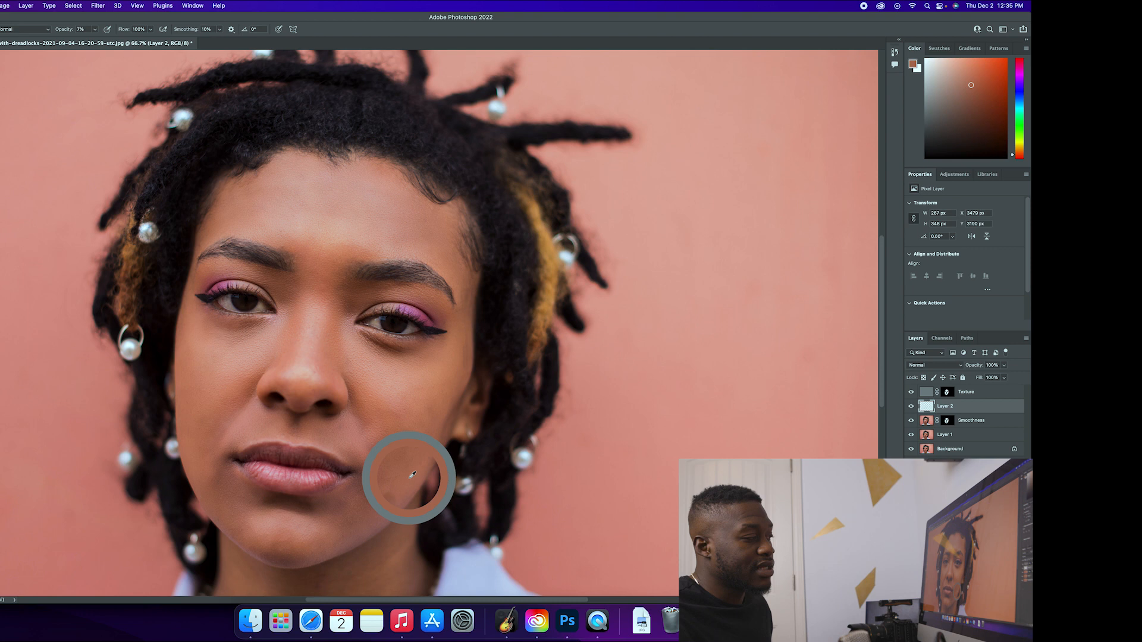
mouse_move(381, 450)
mouse_down()
mouse_move(374, 467)
mouse_move(392, 442)
mouse_move(406, 441)
mouse_move(411, 458)
mouse_move(450, 390)
mouse_up()
Step: Sample tones from the outer cheek for blending, and toggle Layer 2's visibility to compare the retouch
alt+click(433, 393)
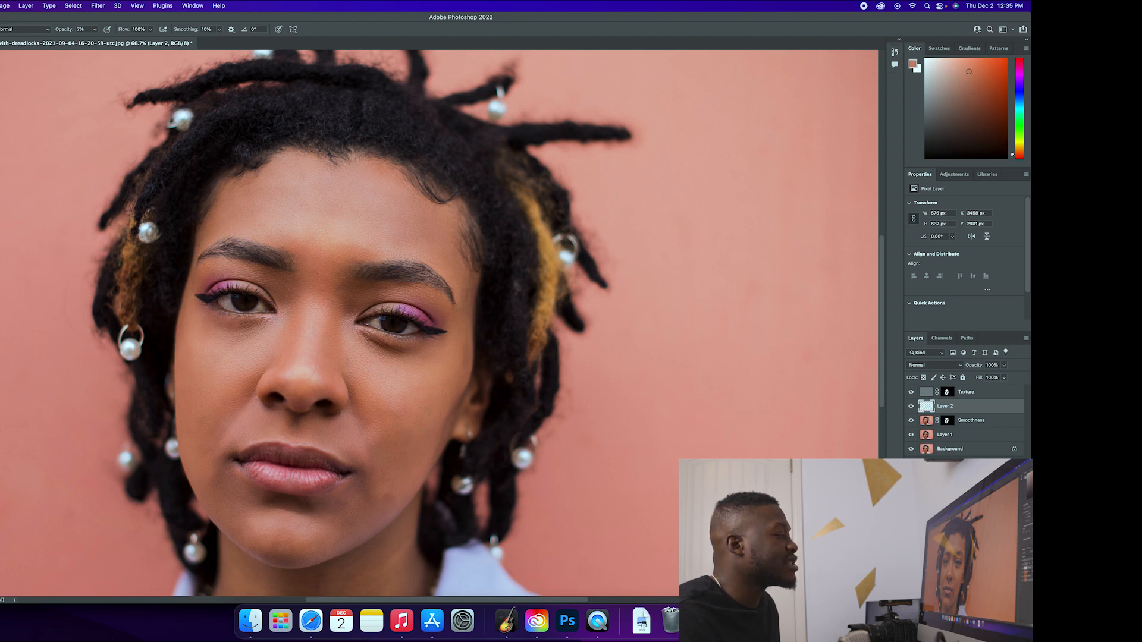
alt+click(423, 426)
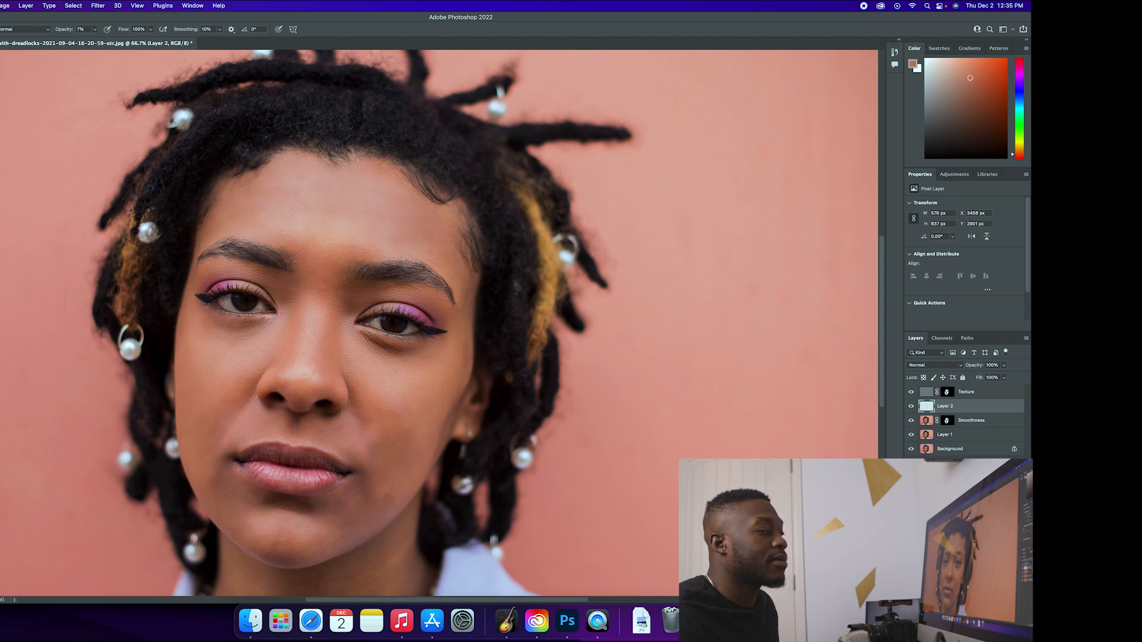
click(911, 406)
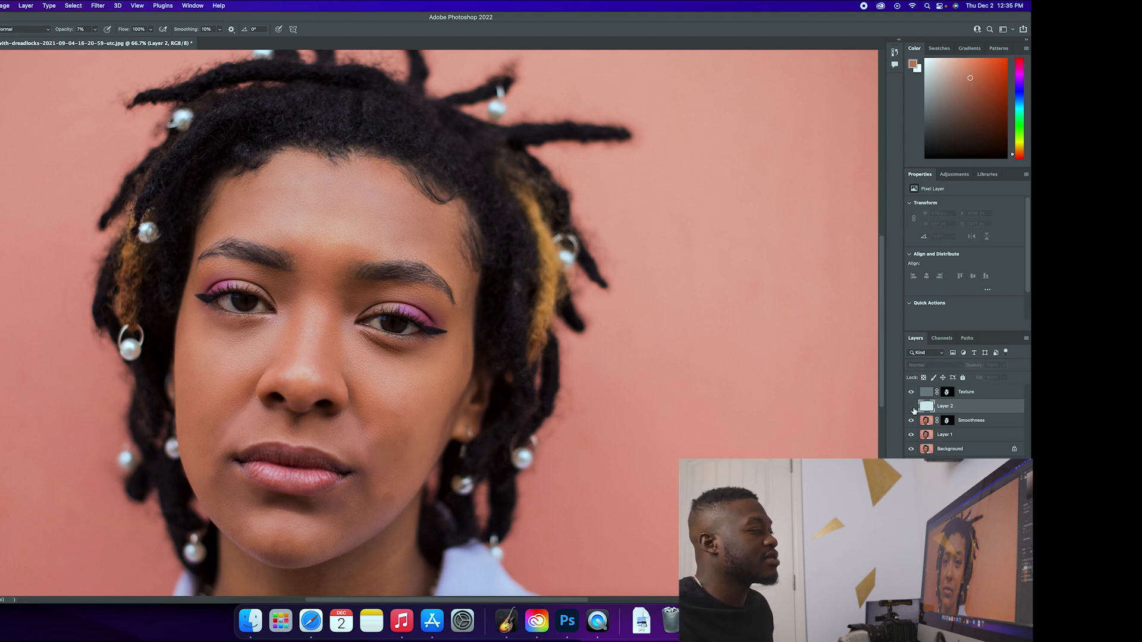
click(911, 407)
Step: Blend the mid-cheek down to the jaw on Layer 2, resampling neighbouring light and dark skin tones repeatedly
alt+click(426, 395)
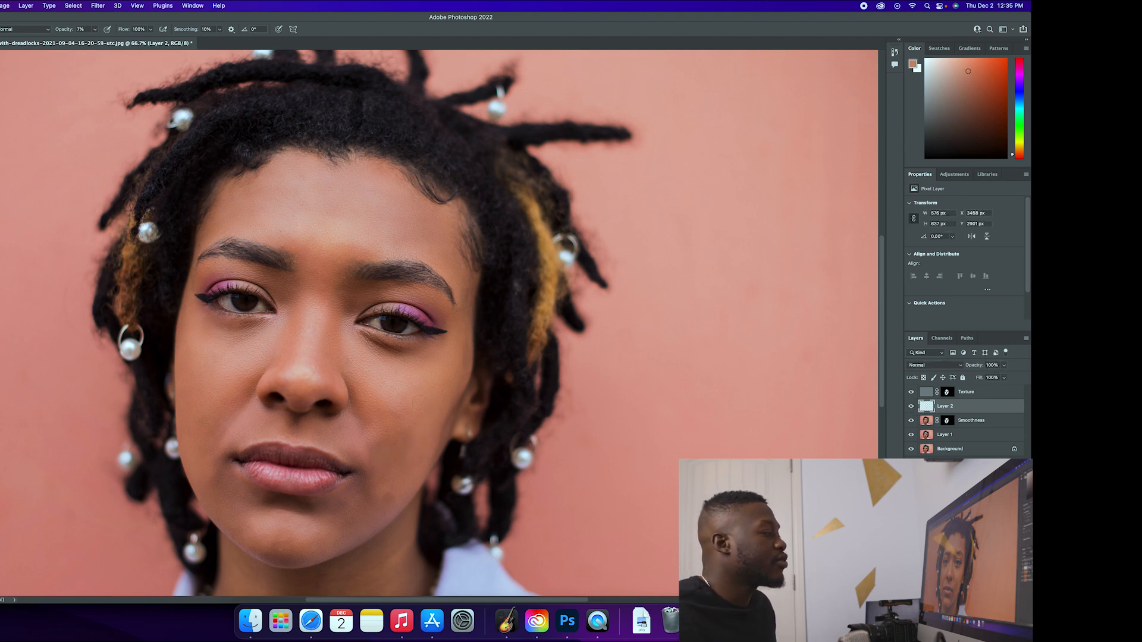
alt+click(411, 411)
alt+click(411, 415)
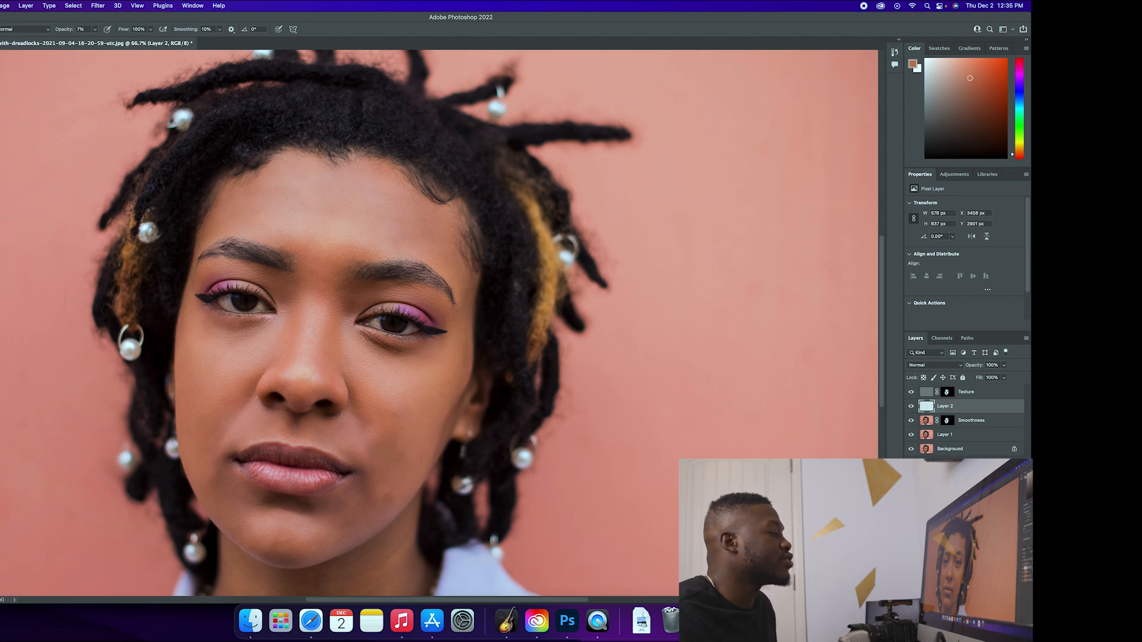
alt+click(402, 407)
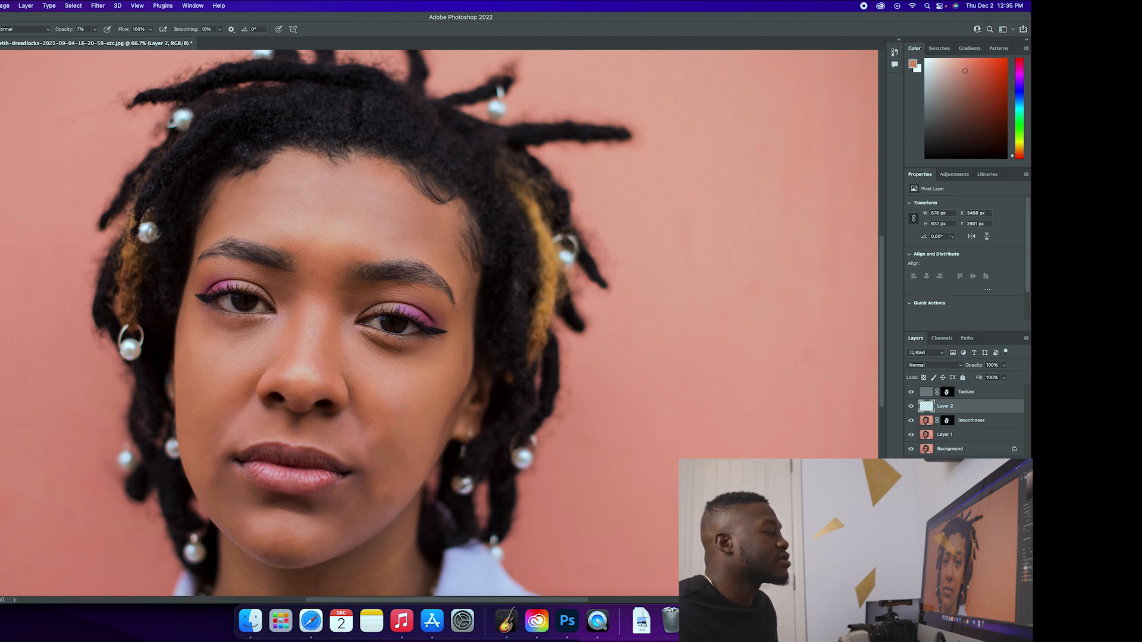
alt+click(390, 422)
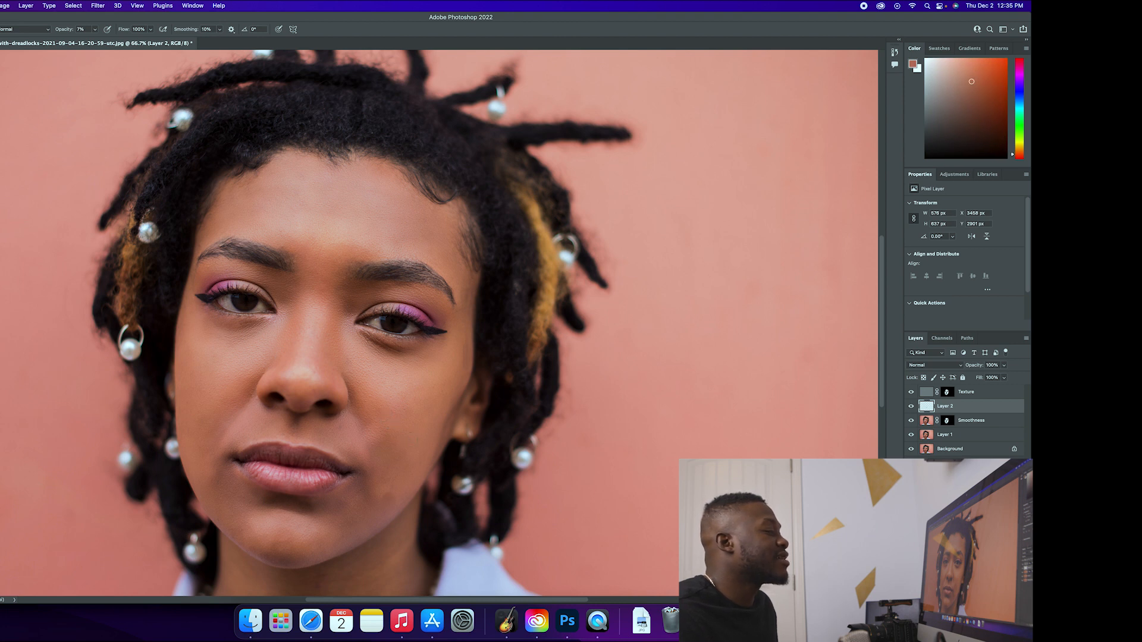
alt+click(410, 411)
alt+click(406, 470)
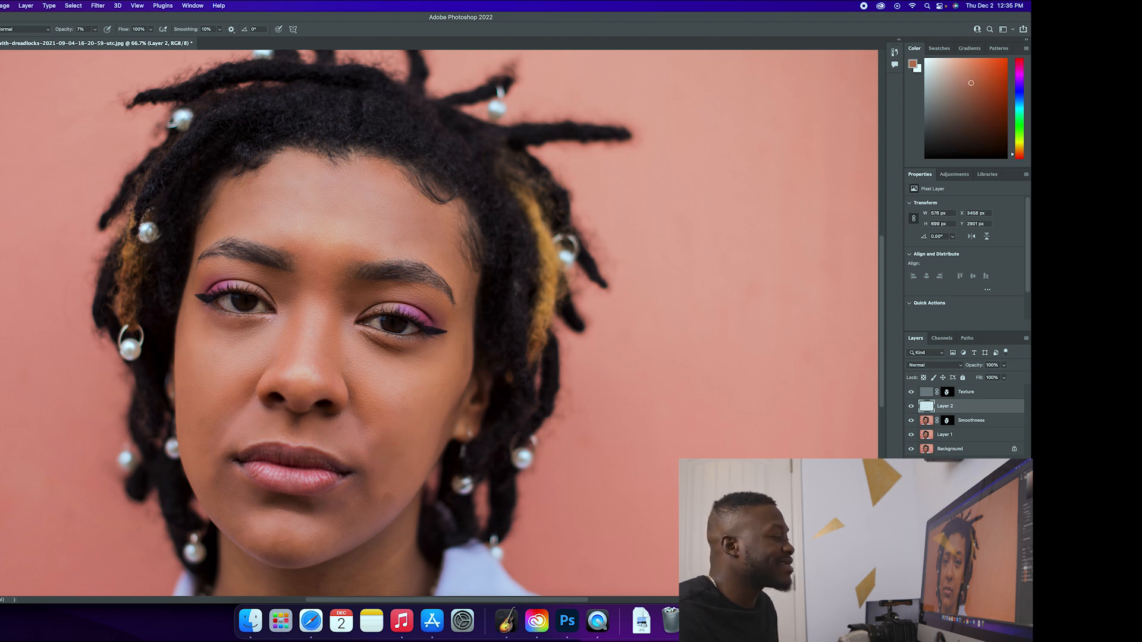
alt+click(402, 412)
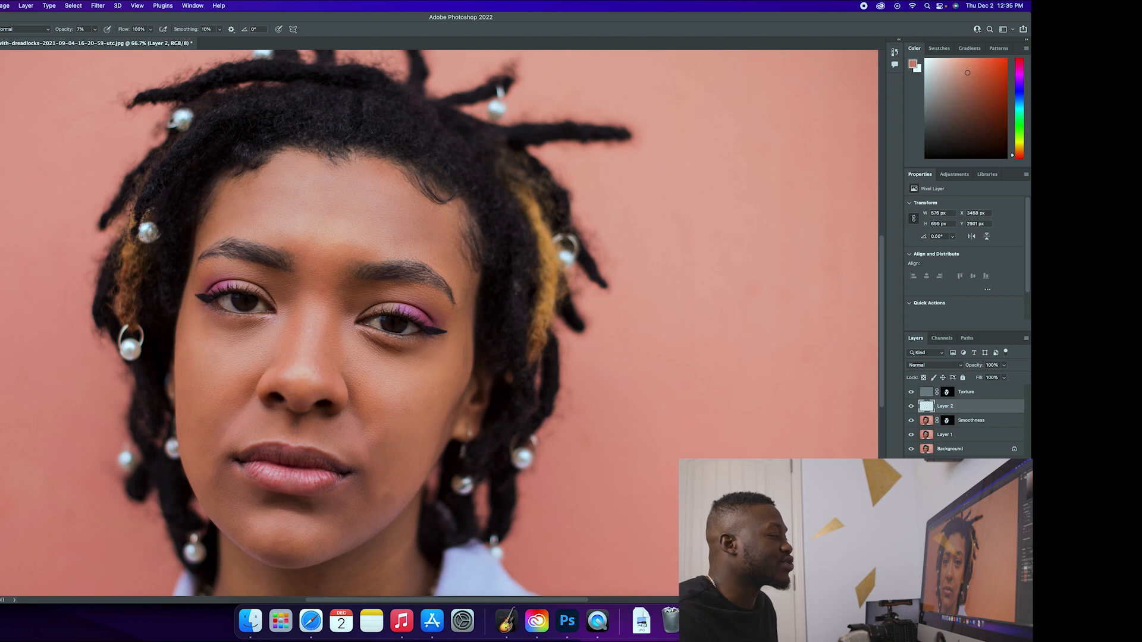
Step: Sample the lighter skin on the upper cheek and paint it toward the side of the nose on Layer 2
alt+click(379, 382)
mouse_move(381, 384)
mouse_down()
mouse_move(384, 411)
mouse_move(360, 382)
mouse_up()
alt+click(357, 379)
alt+click(361, 384)
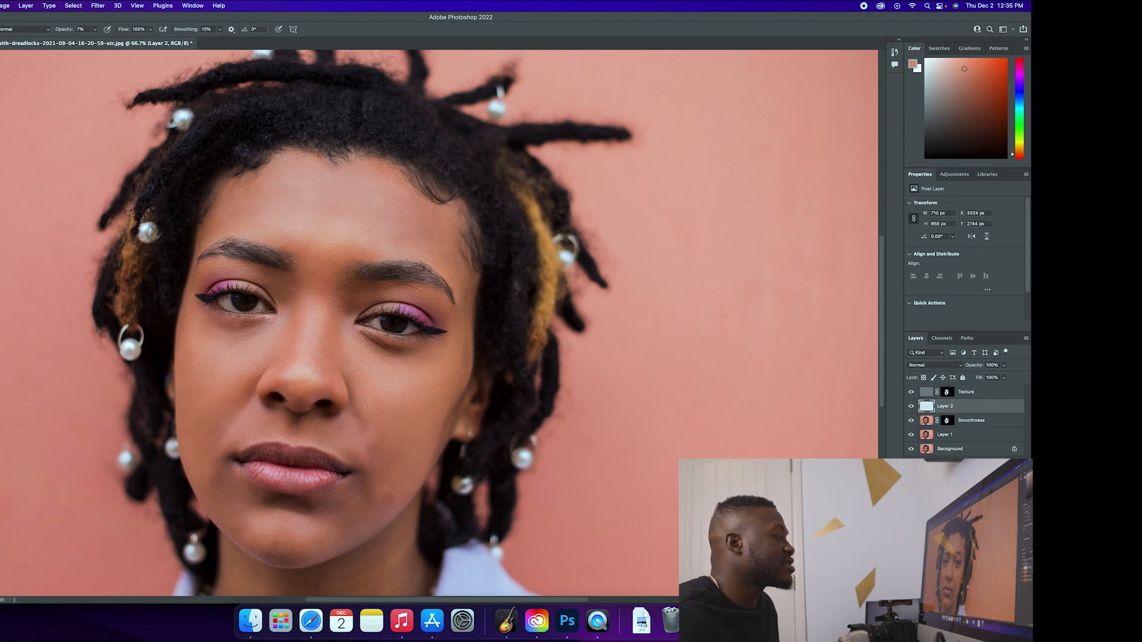
Step: Resample tones across the cheek and paint over the dark patch between the mouth corner and the jaw on Layer 2
alt+click(380, 407)
alt+click(394, 397)
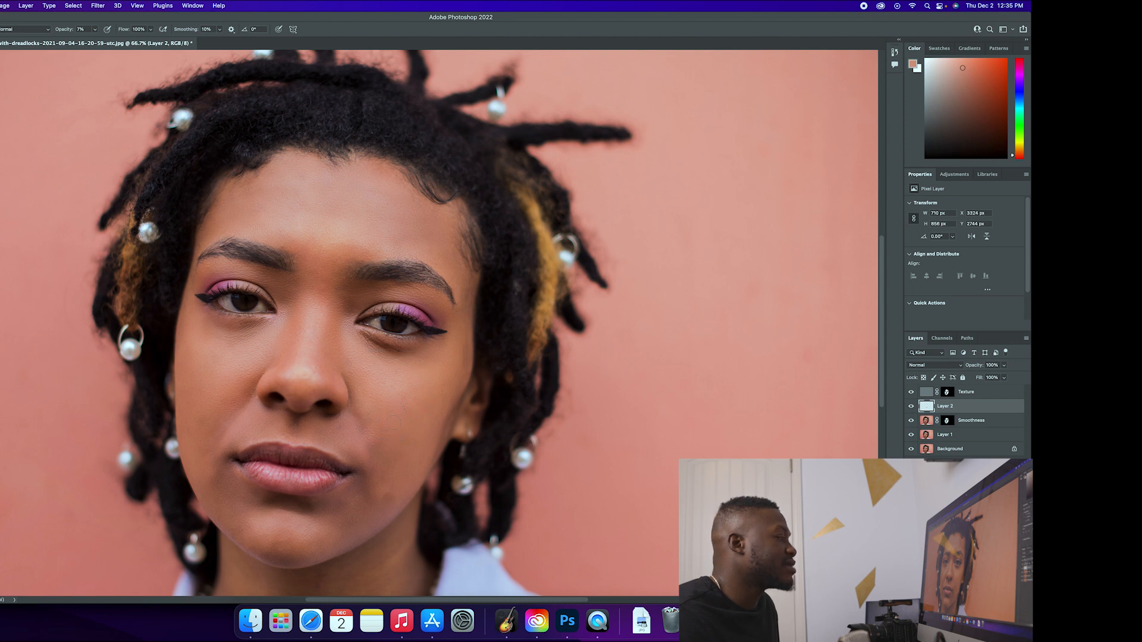
alt+click(419, 403)
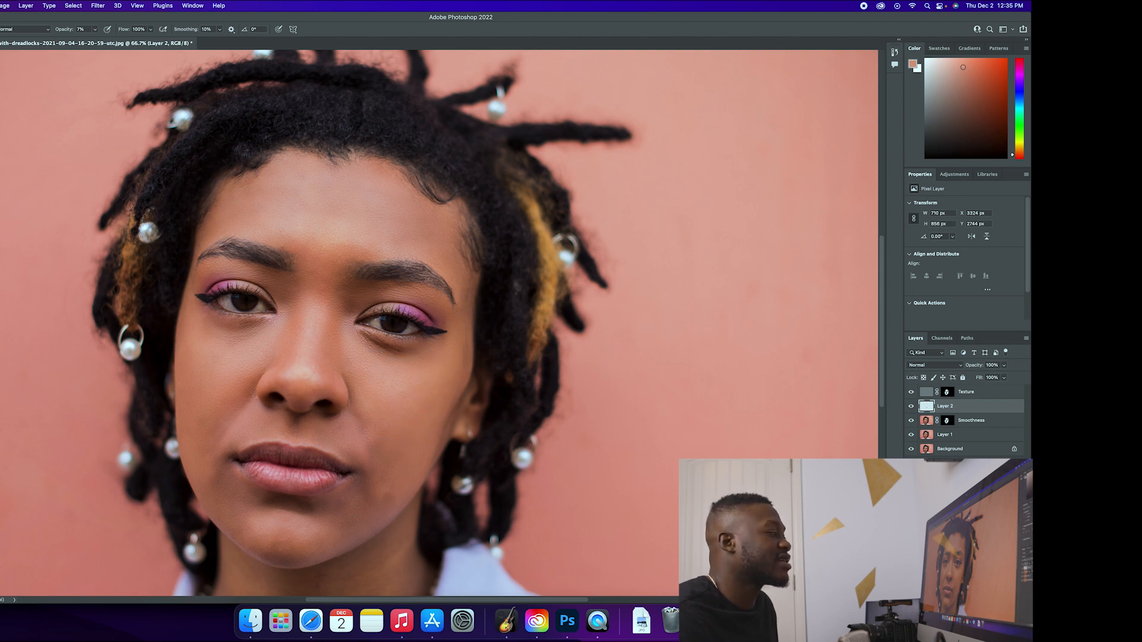
alt+click(427, 420)
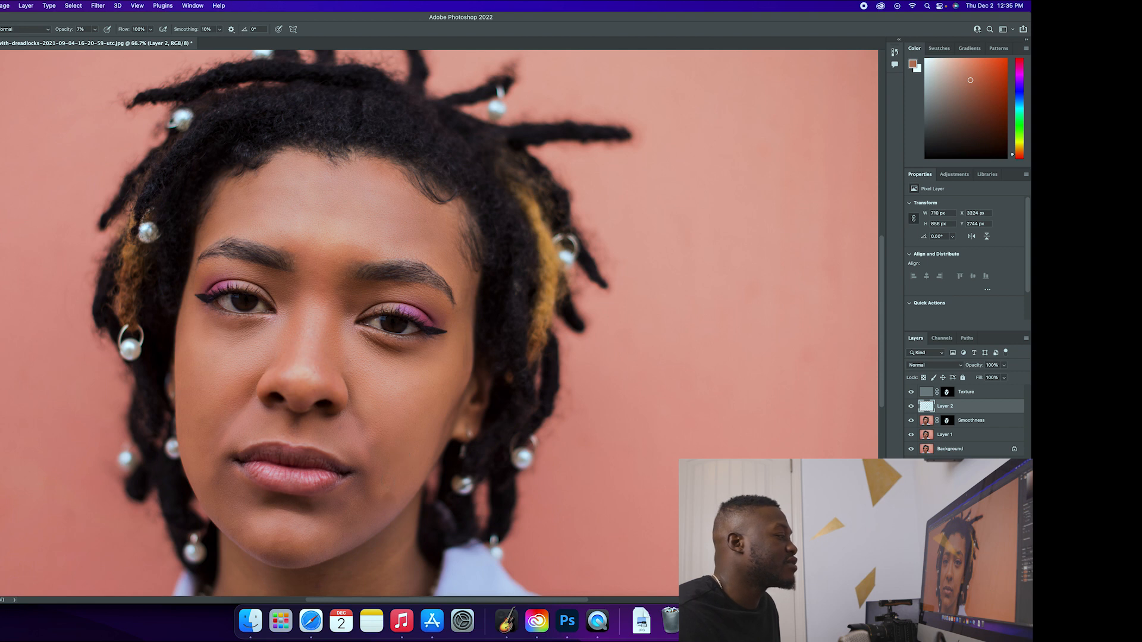
alt+click(401, 475)
drag(400, 475, 385, 501)
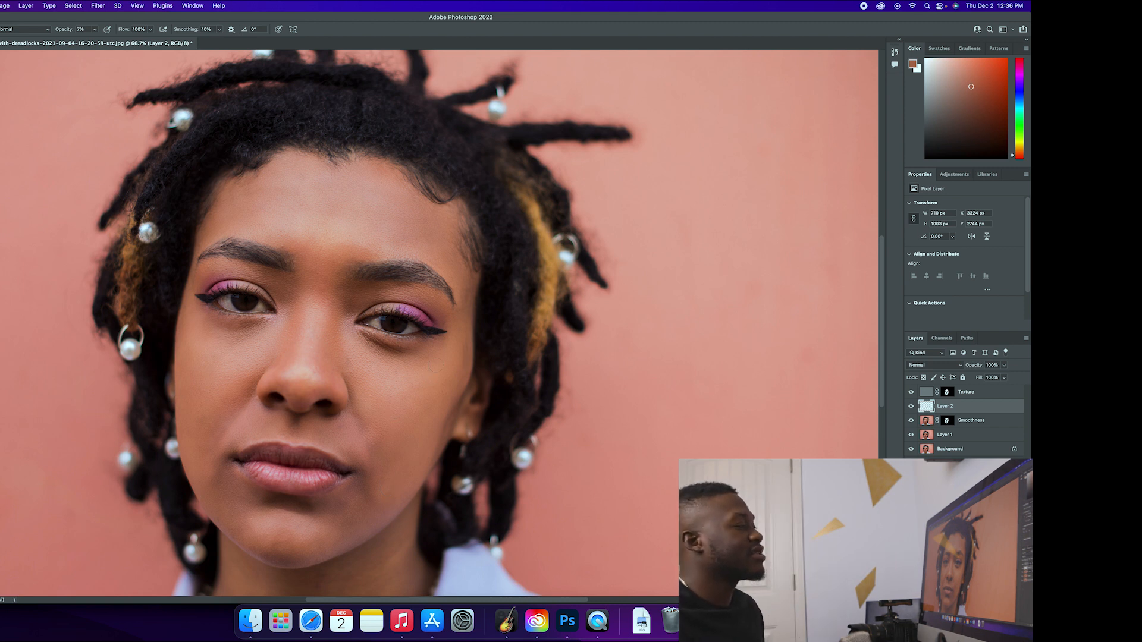
Step: Sample lighter cheek skin and paint down the opposite cheek toward the jaw on Layer 2, resampling near the jawline
alt+click(416, 413)
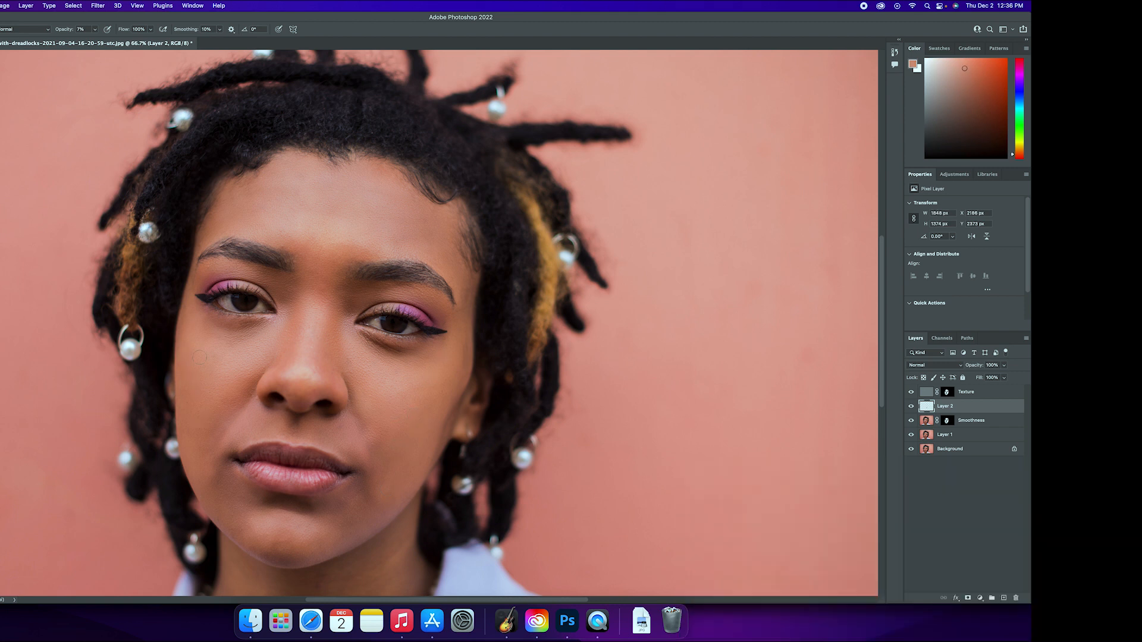
alt+click(248, 382)
mouse_move(247, 383)
mouse_down()
mouse_move(229, 403)
mouse_move(219, 470)
mouse_up()
alt+click(214, 487)
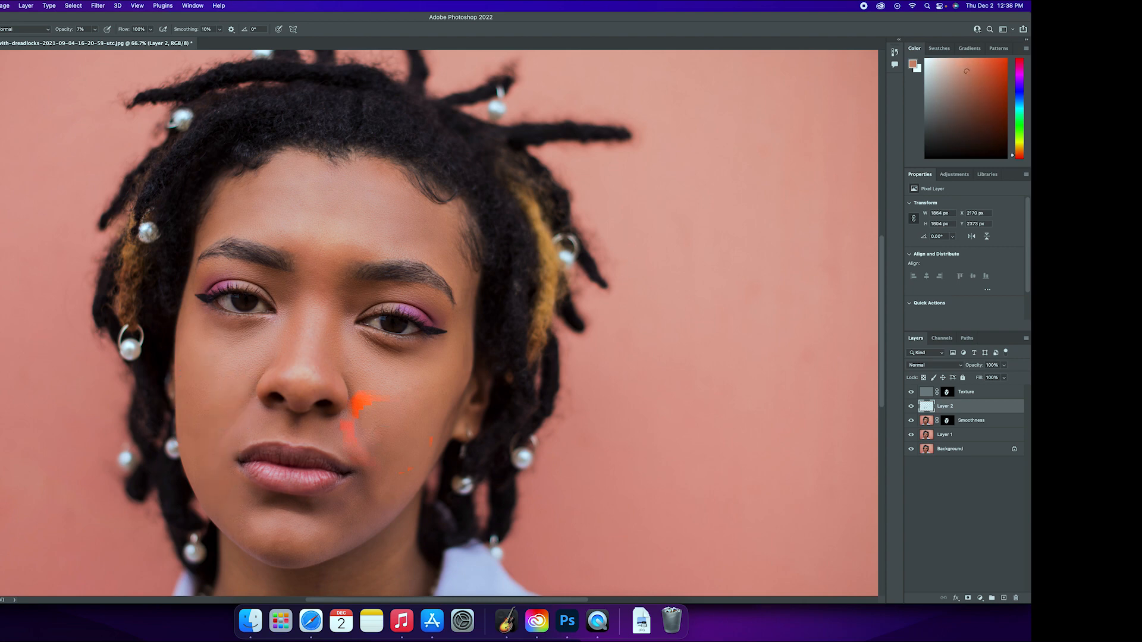
Step: Blend the patchy tones around the brows, nose bridge and cheek on Layer 3 using resampled skin colours
drag(294, 250, 284, 281)
alt+click(339, 277)
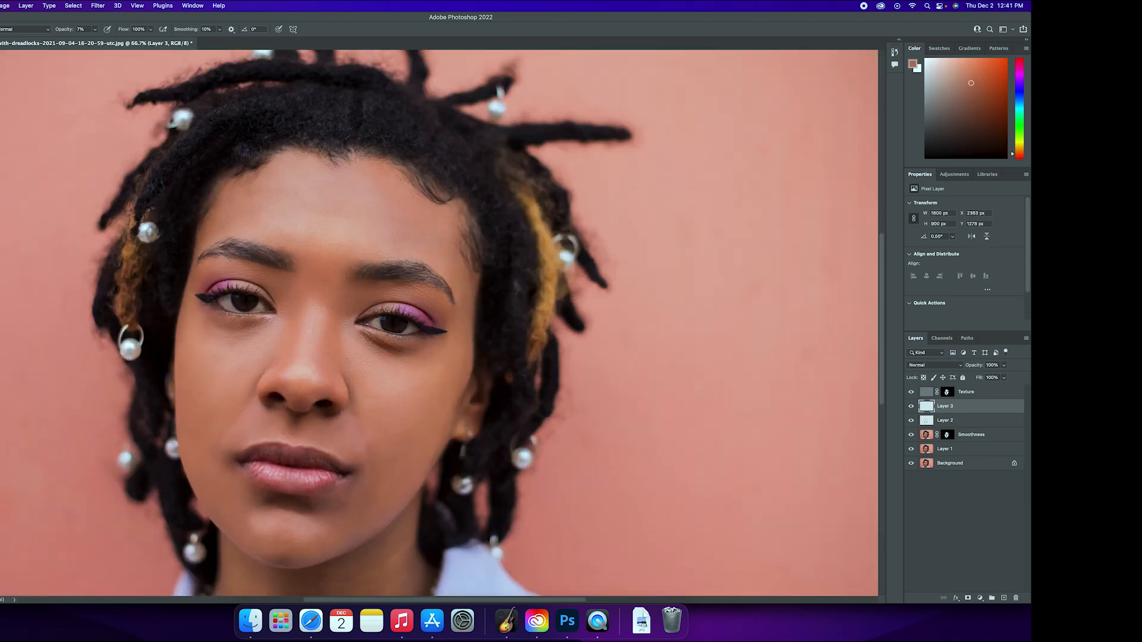
alt+click(430, 390)
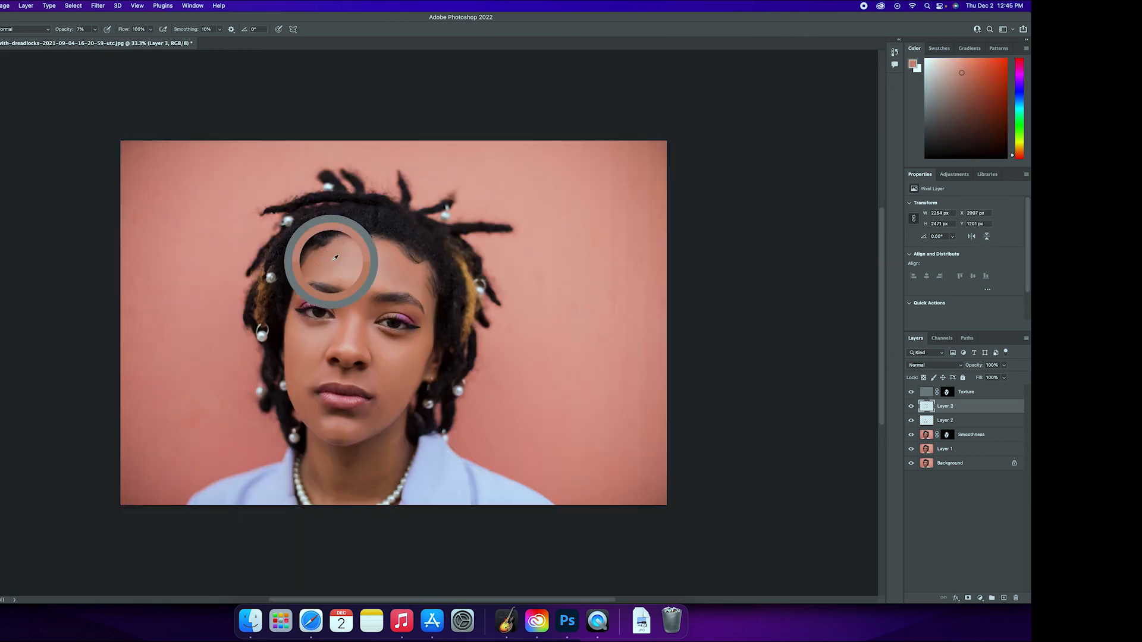
alt+click(372, 322)
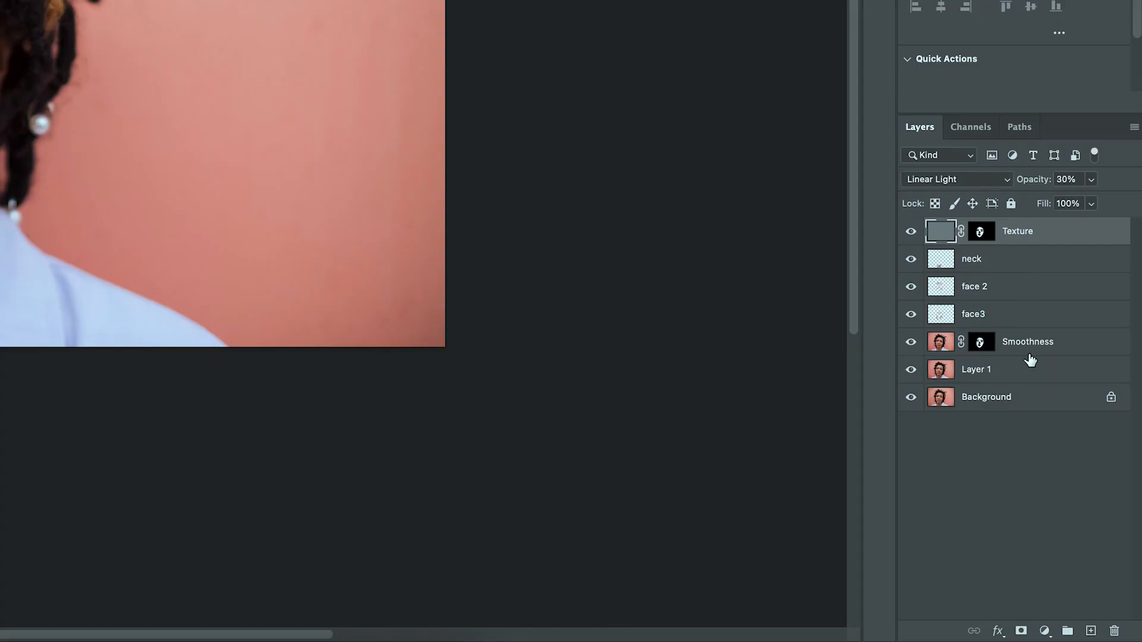
Step: Group all layers from Texture down to Smoothness, and toggle the group's visibility to compare the retouch with the original
shift+click(1029, 343)
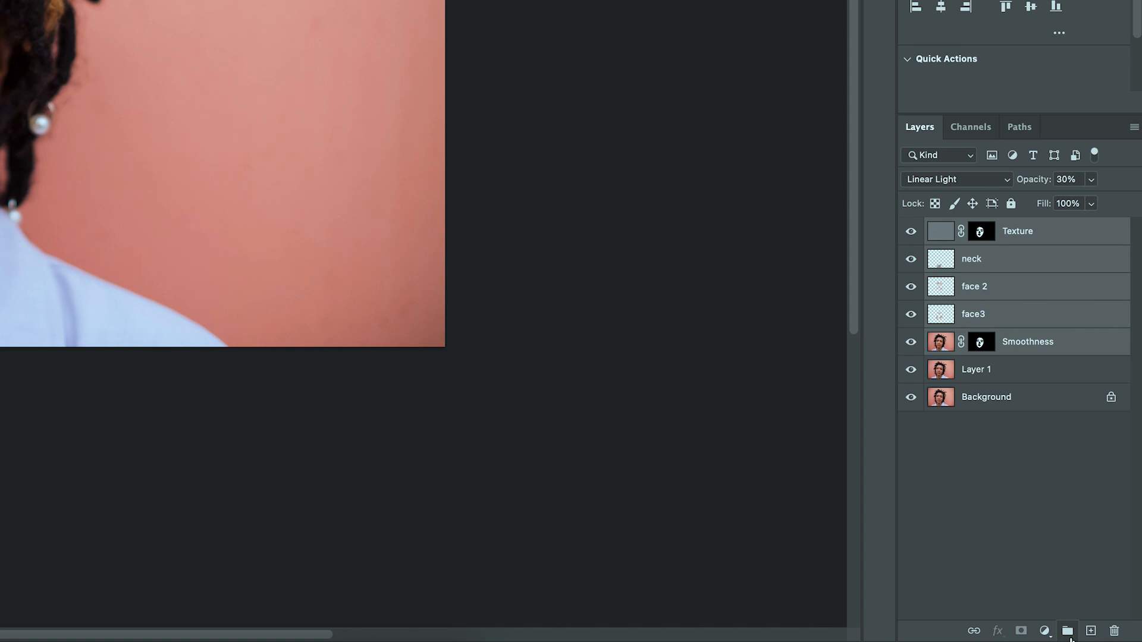
click(1069, 632)
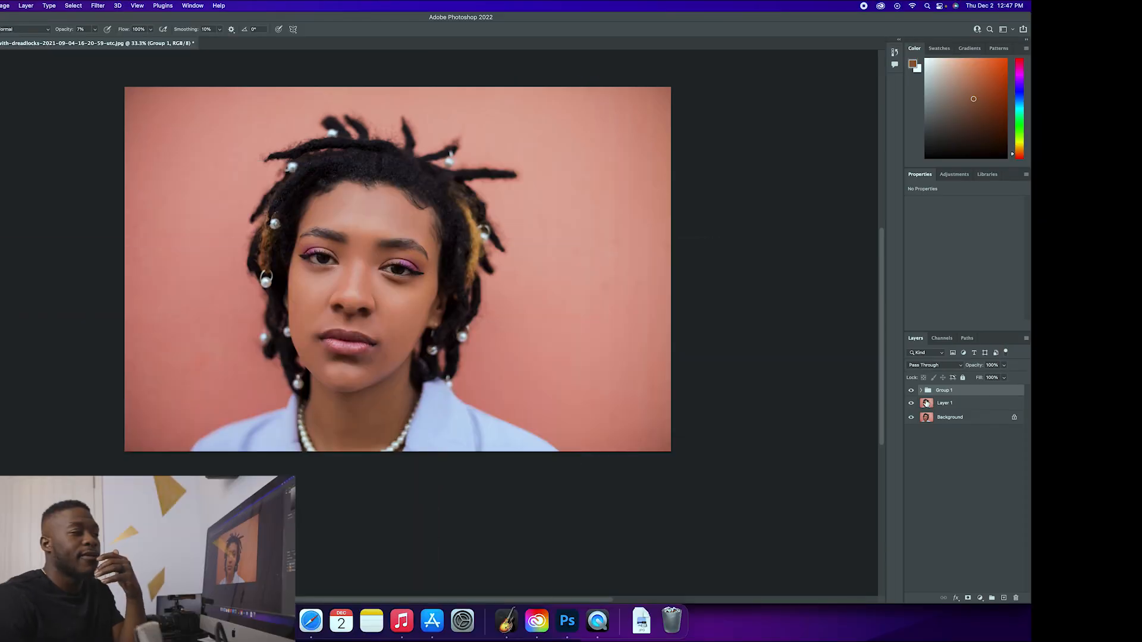
click(911, 392)
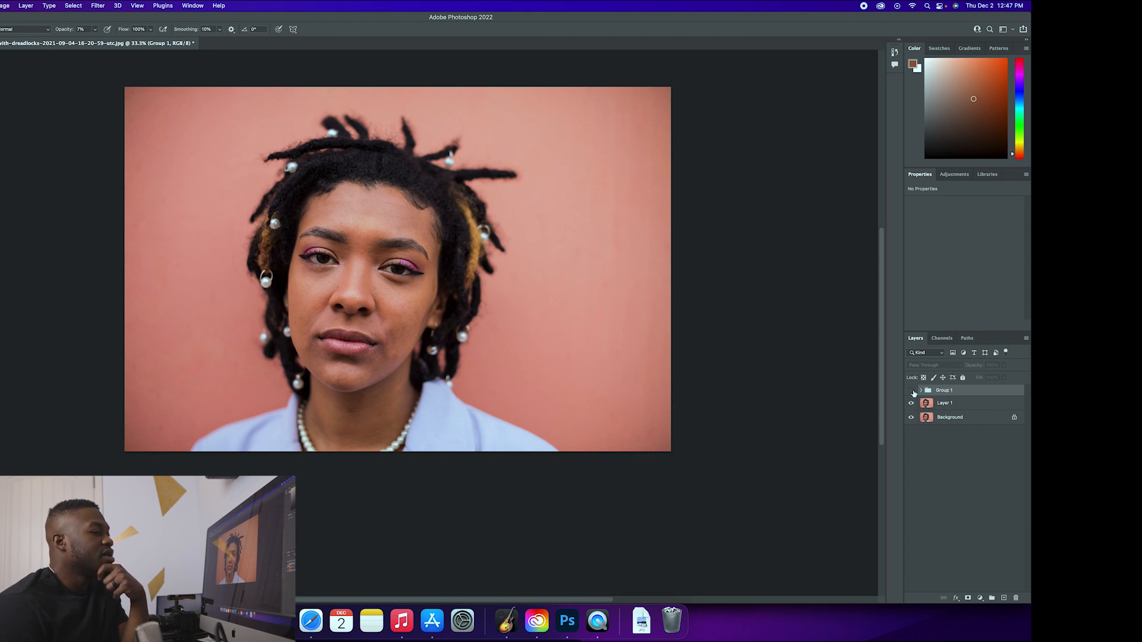
click(911, 391)
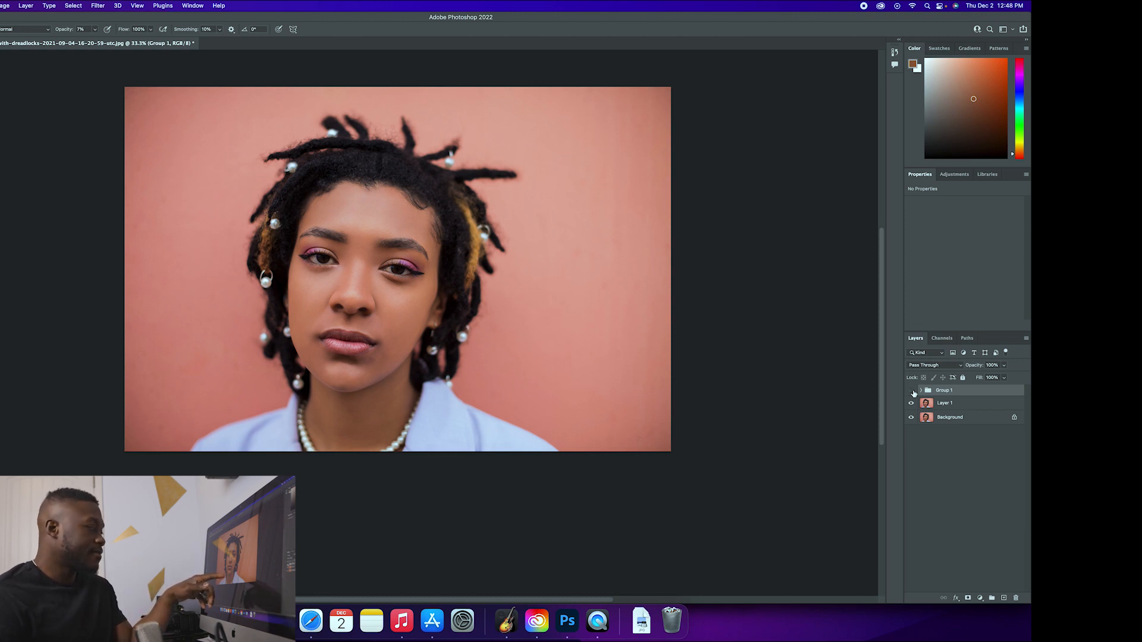
click(912, 392)
click(913, 392)
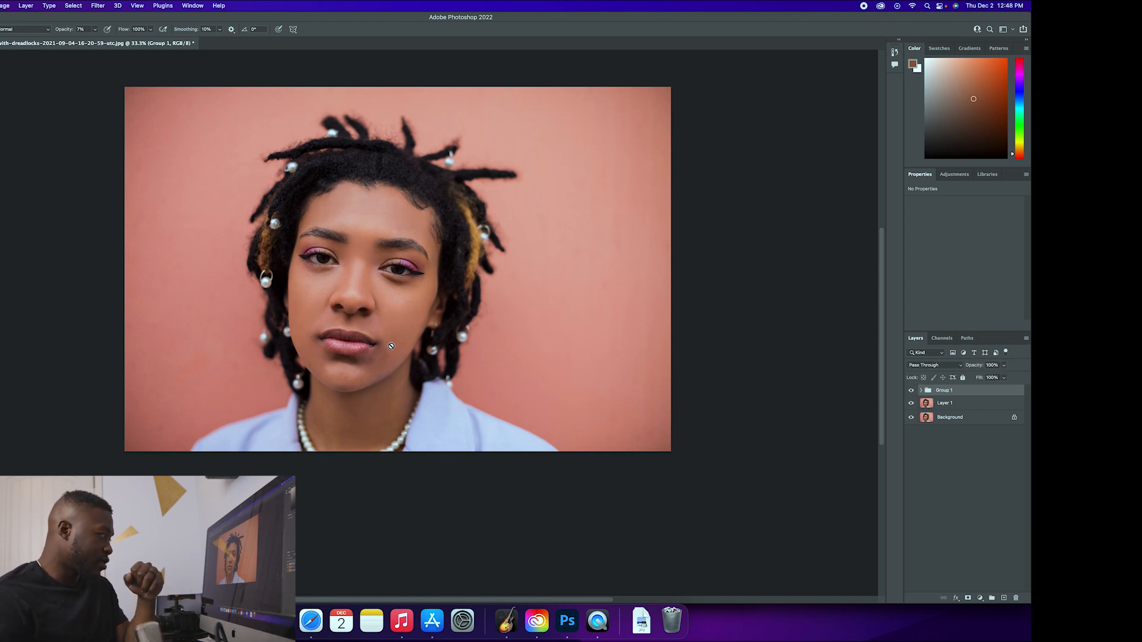
Step: Toggle the face 2 and face3 layers inside the group to check them, and set the face3 layer's opacity to 84%
click(922, 391)
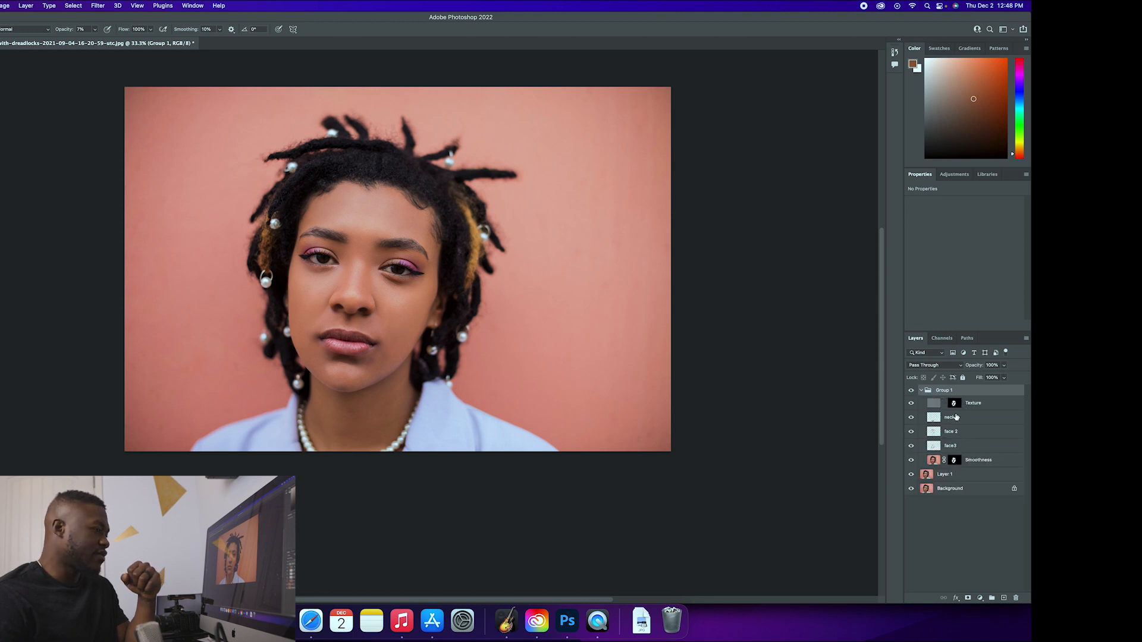
click(957, 417)
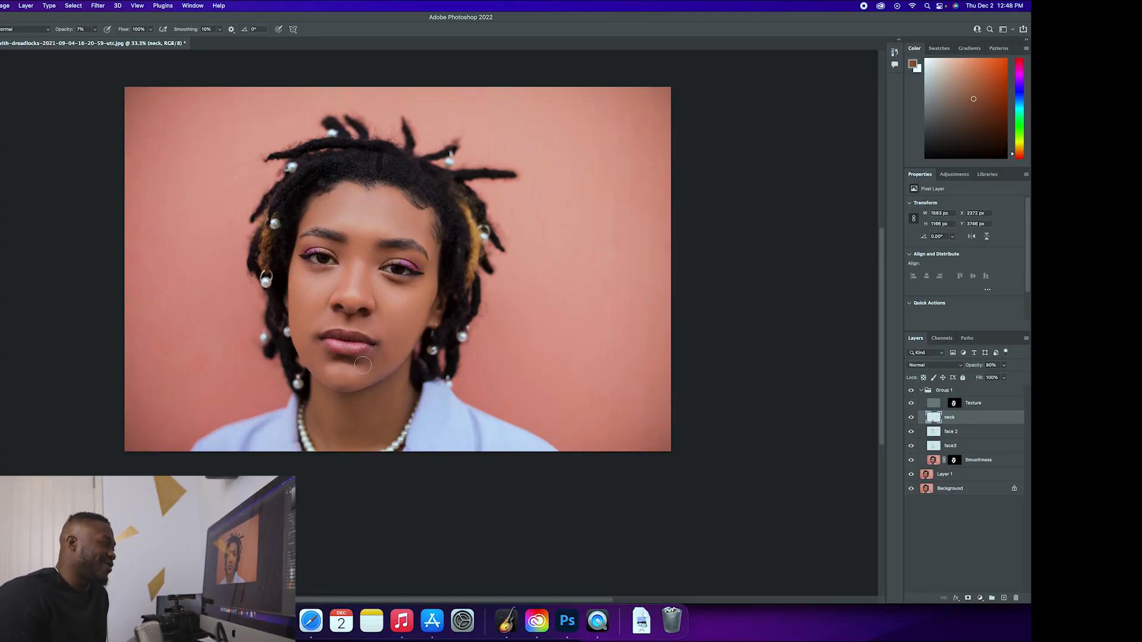
click(911, 435)
click(911, 434)
click(911, 449)
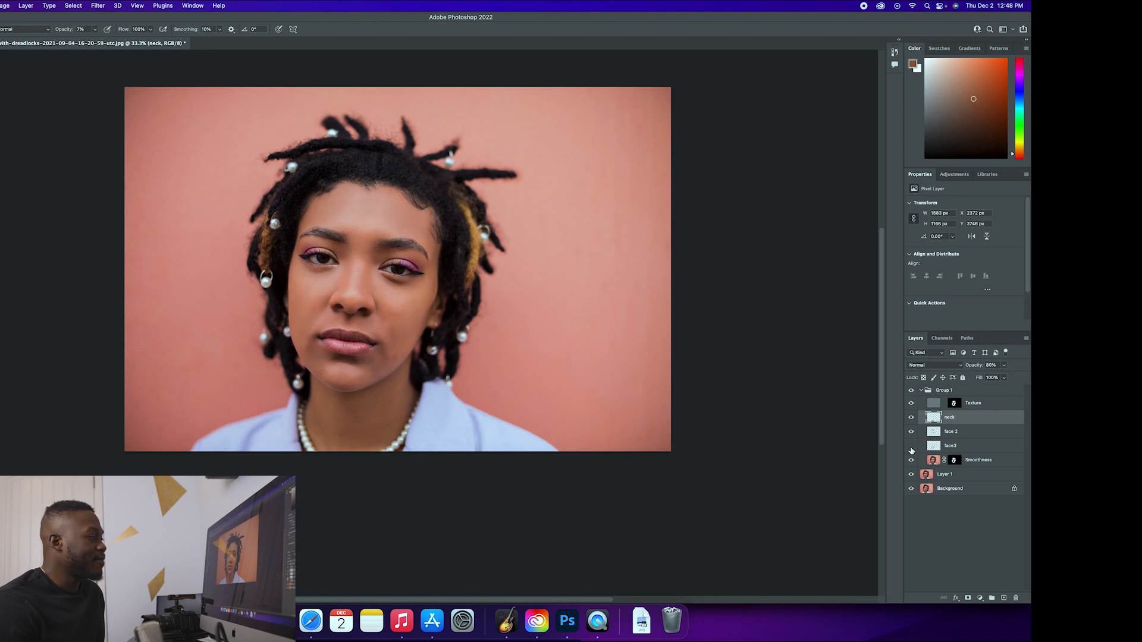
click(912, 449)
click(949, 447)
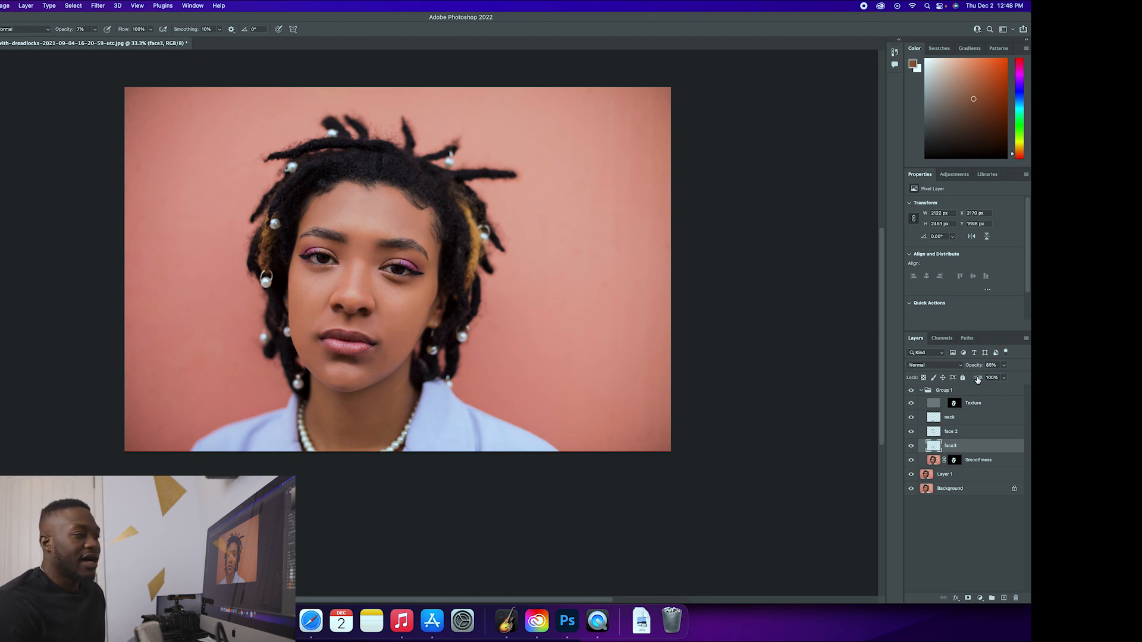
mouse_move(971, 367)
mouse_down()
mouse_move(996, 360)
mouse_move(973, 370)
mouse_up()
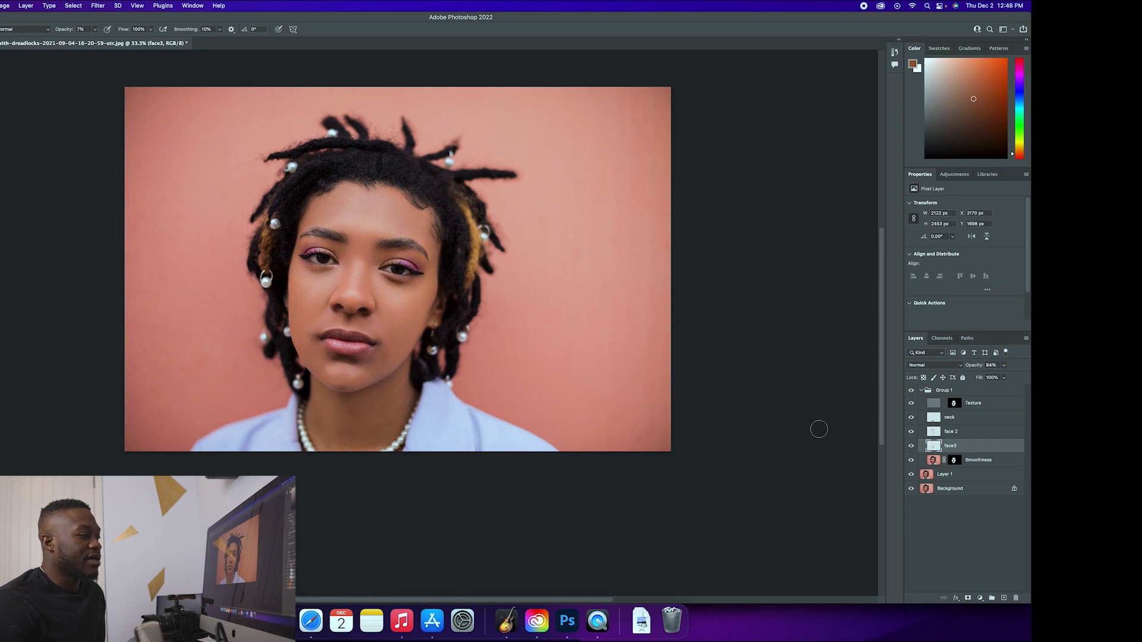
Step: Add a new layer above the neck layer and name it chin
click(948, 417)
click(1004, 598)
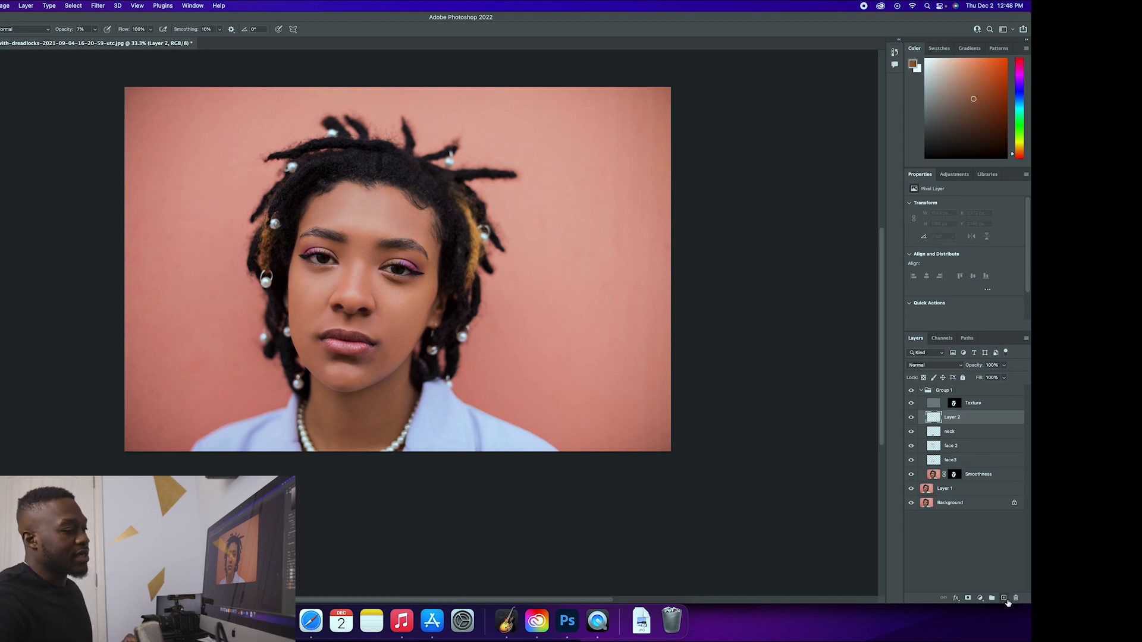
text(chin)
key(Return)
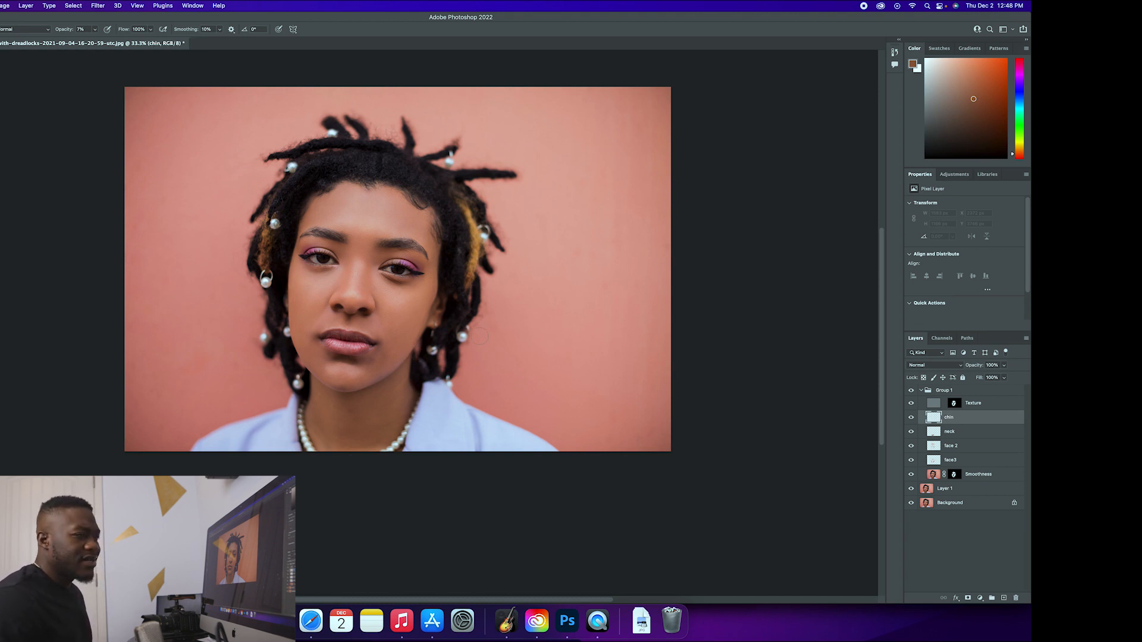
Step: Sample nearby skin tones and blend both sides of the chin and jawline on the chin layer
alt+click(393, 350)
drag(384, 356, 375, 360)
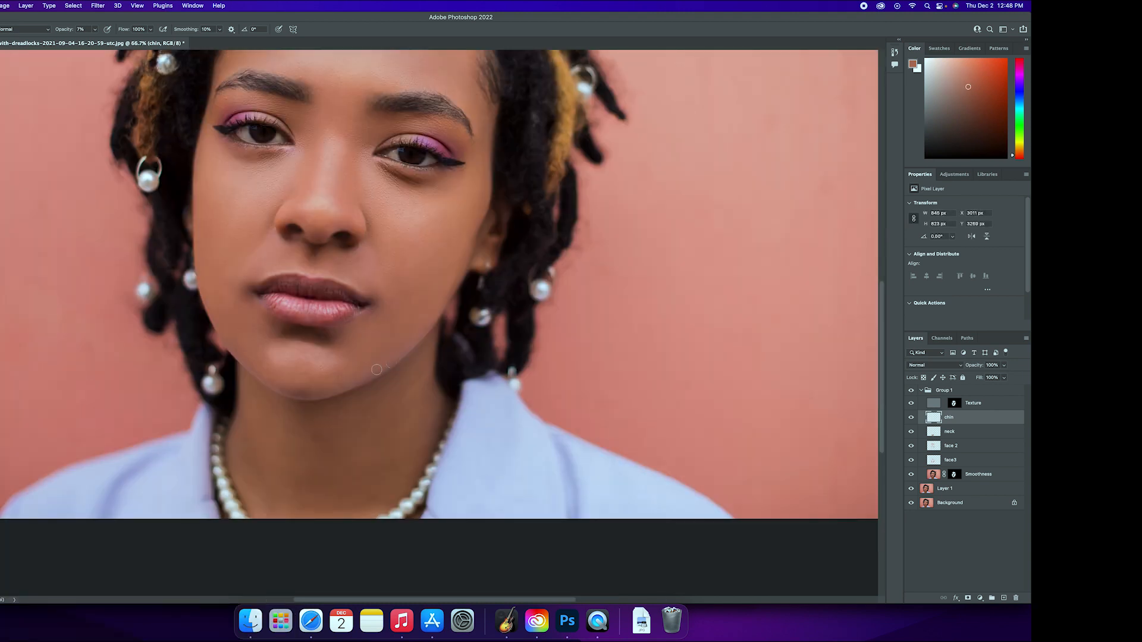
alt+click(340, 336)
drag(239, 335, 249, 348)
alt+click(433, 340)
Step: Collapse Group 1 and toggle its visibility to compare the face before and after the retouch
click(921, 390)
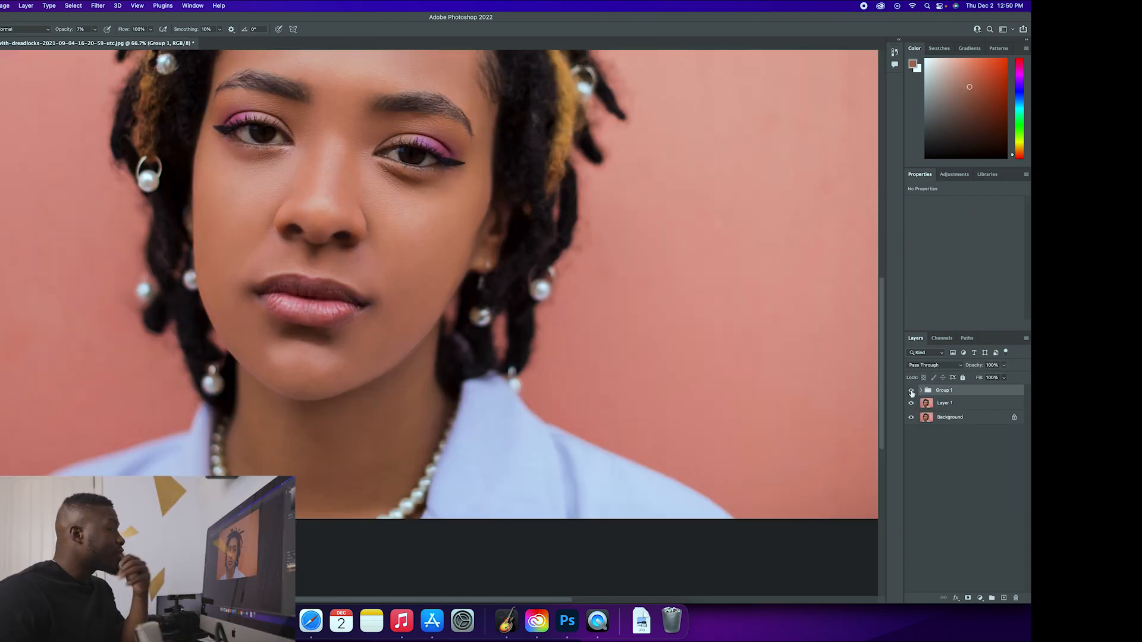
click(911, 391)
click(912, 391)
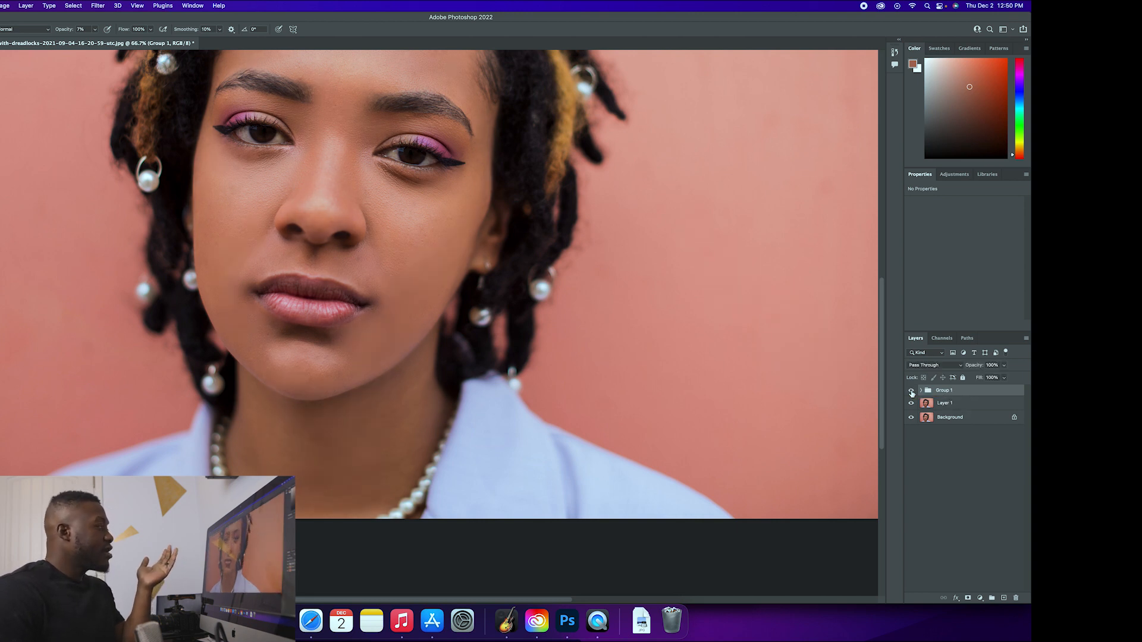
Step: Invert the darkening Curves 1 mask to black and set the brush opacity to 12% for painting in shadows
key(super+minus)
key(super+minus)
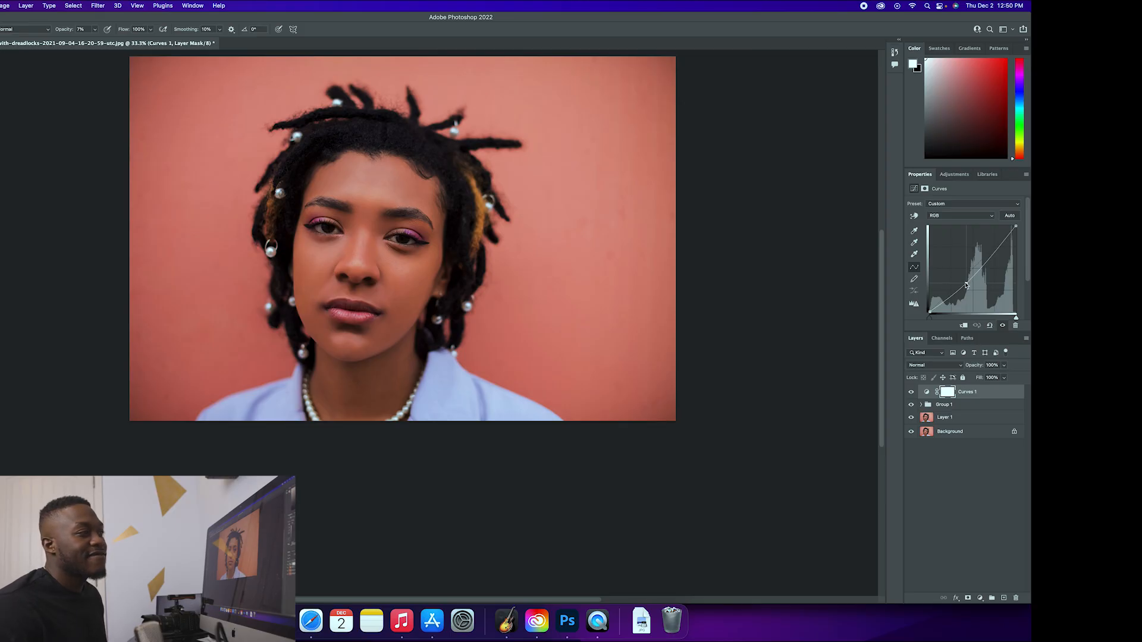
key(super+i)
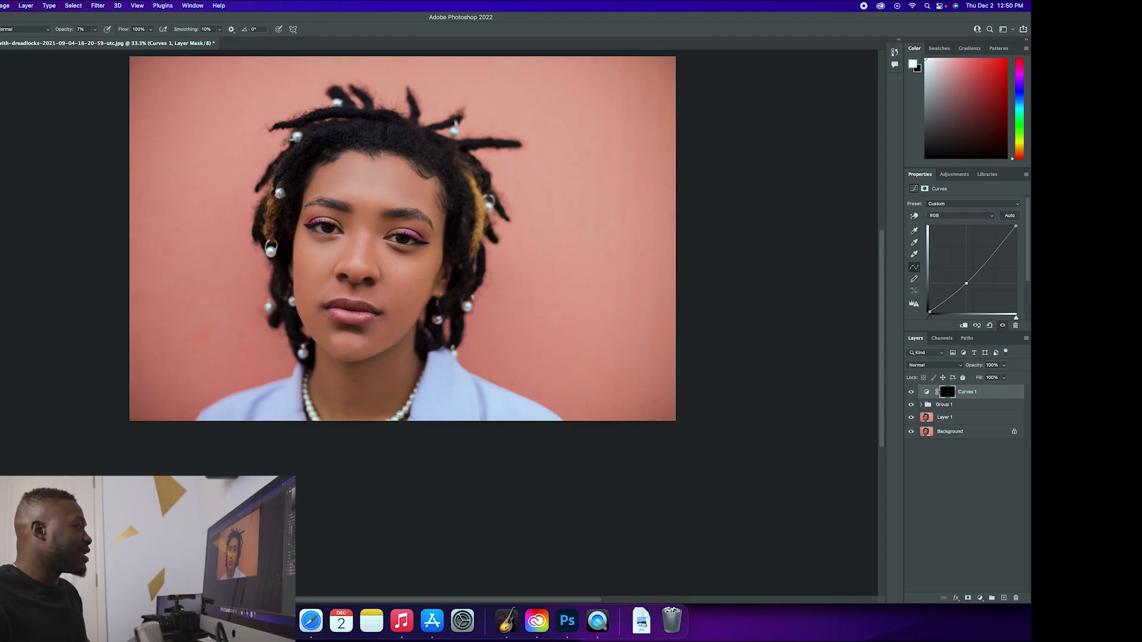
drag(62, 31, 66, 31)
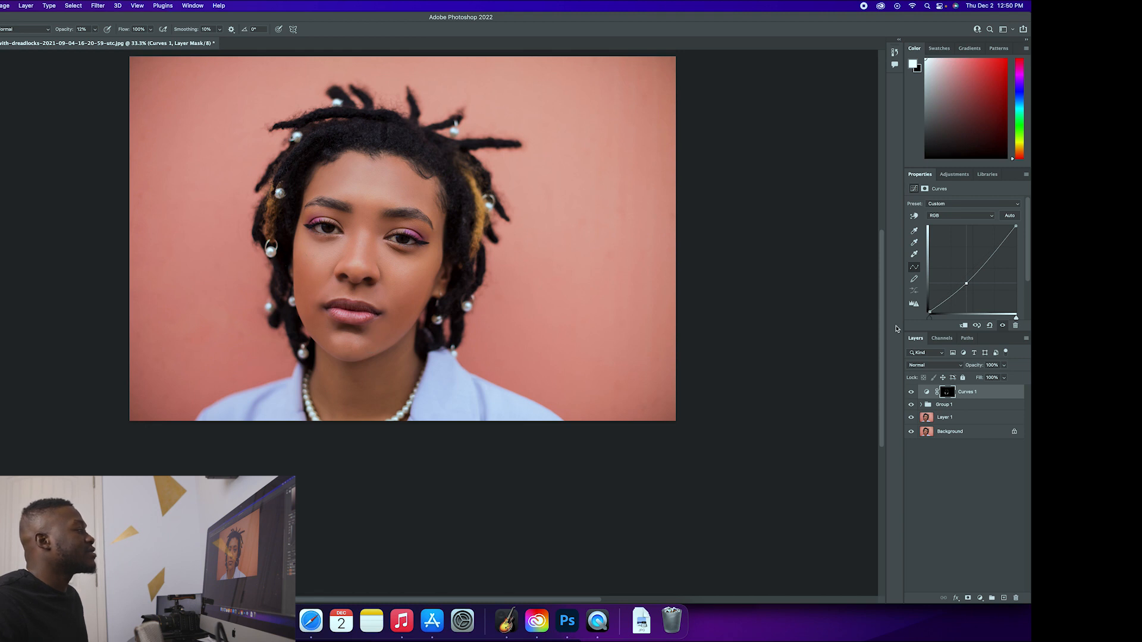
Step: Lower the Curves 1 layer's opacity to 82%
drag(973, 365, 584, 385)
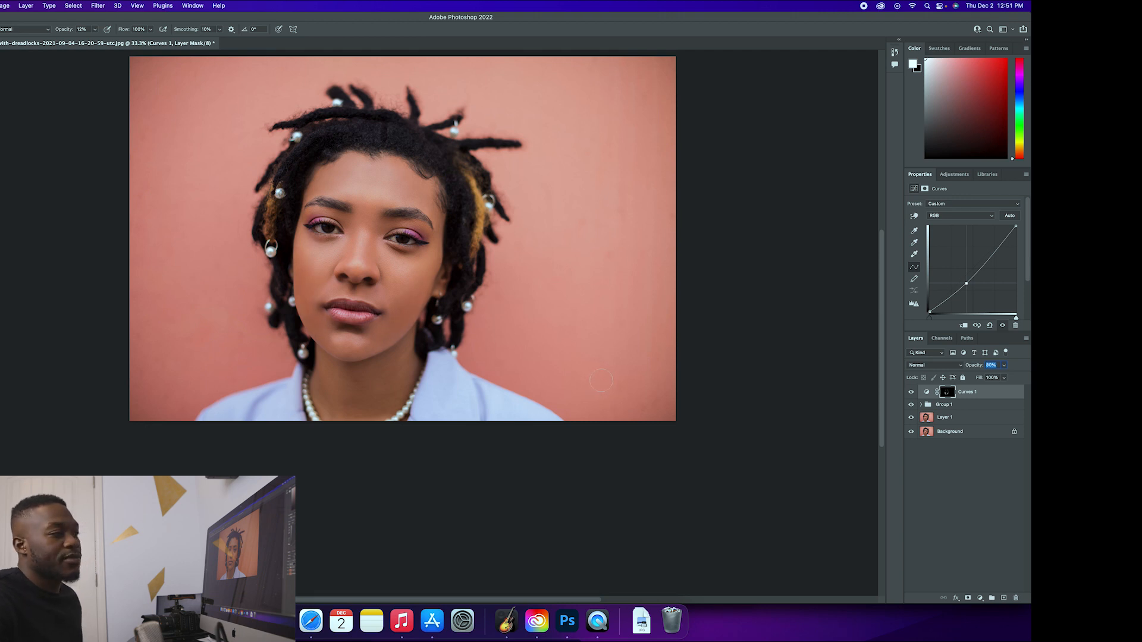
drag(601, 380, 602, 381)
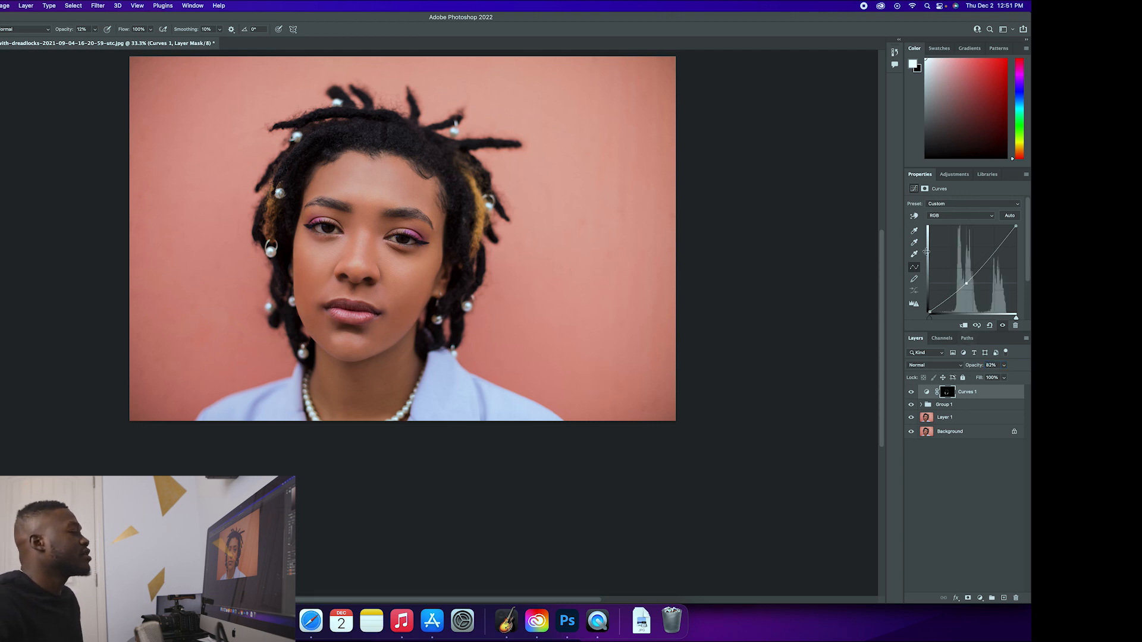
Step: Add a brightening Curves 2 adjustment with its upper curve raised, invert its mask to black, and set the brush opacity to 9%
click(954, 176)
click(950, 195)
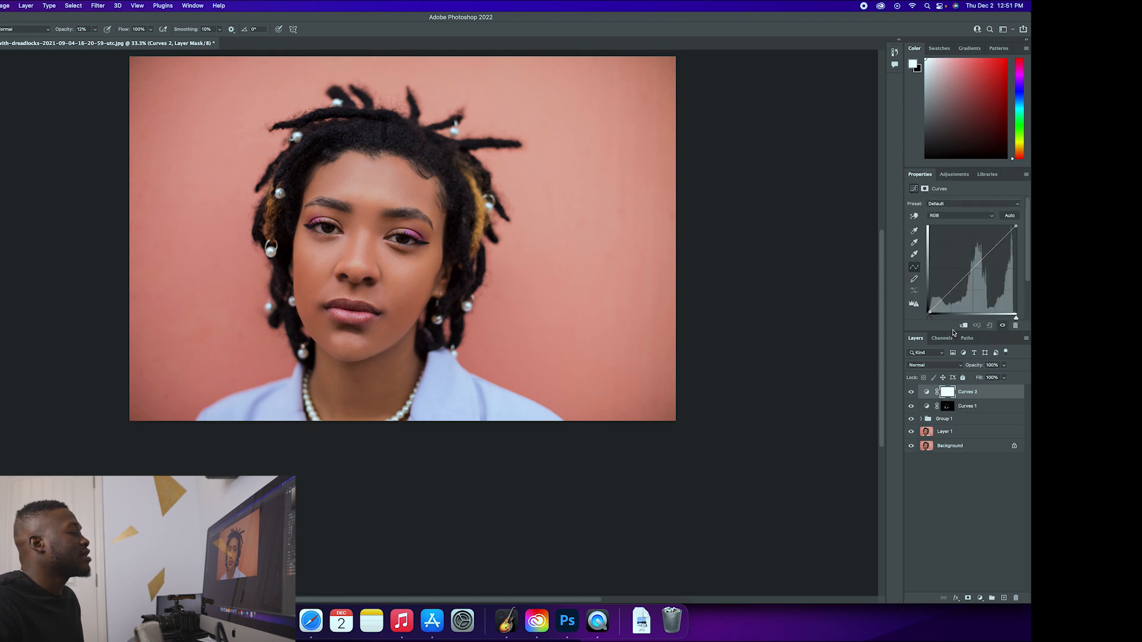
drag(987, 255, 985, 236)
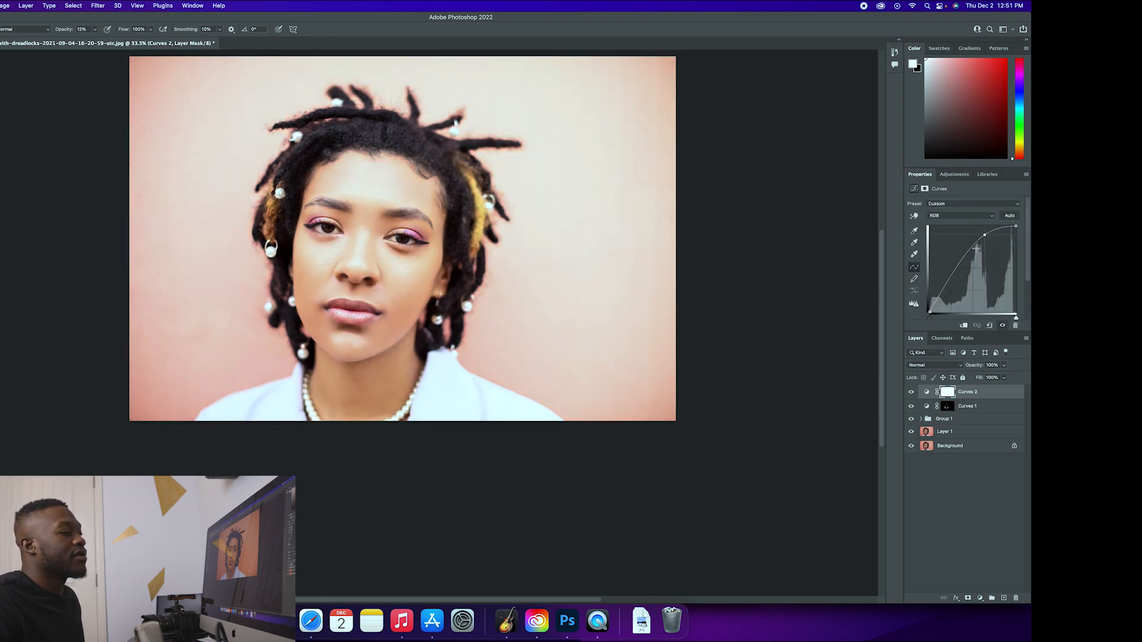
key(super+i)
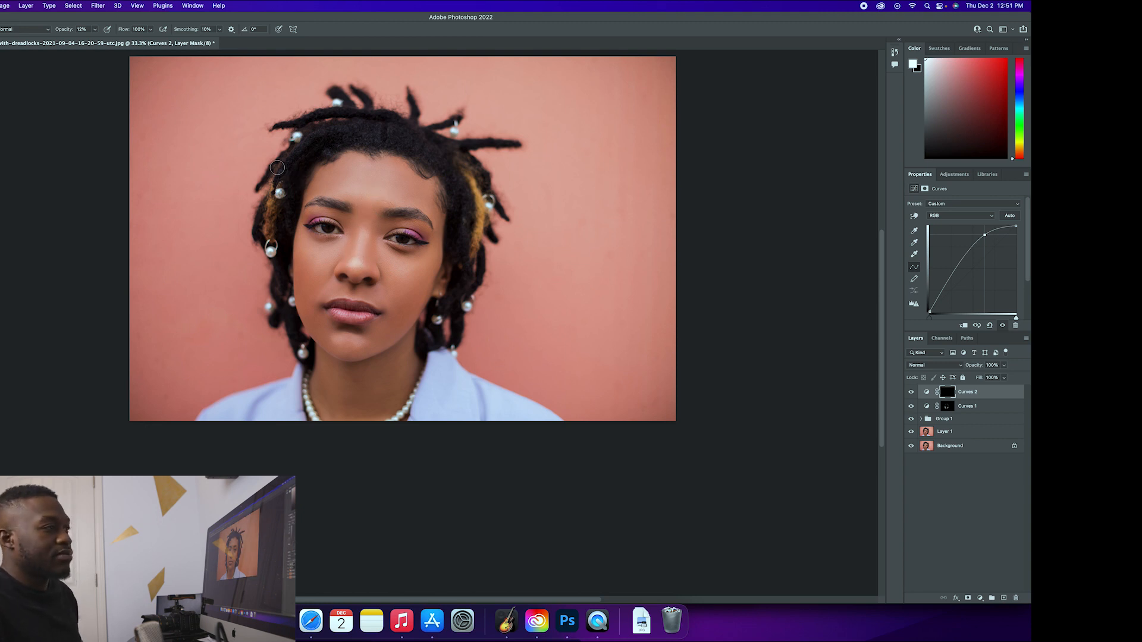
drag(75, 32, 69, 32)
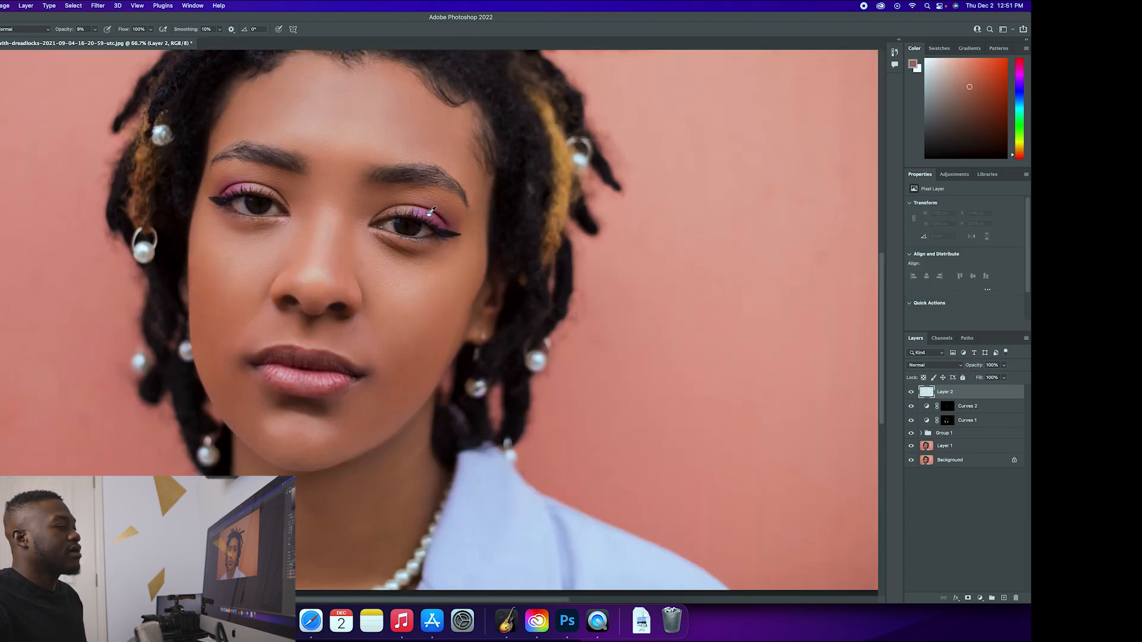
Step: Try to strengthen the eyeshadow on both eyelids with its sampled pink on the new top layer, and delete that layer
alt+click(432, 211)
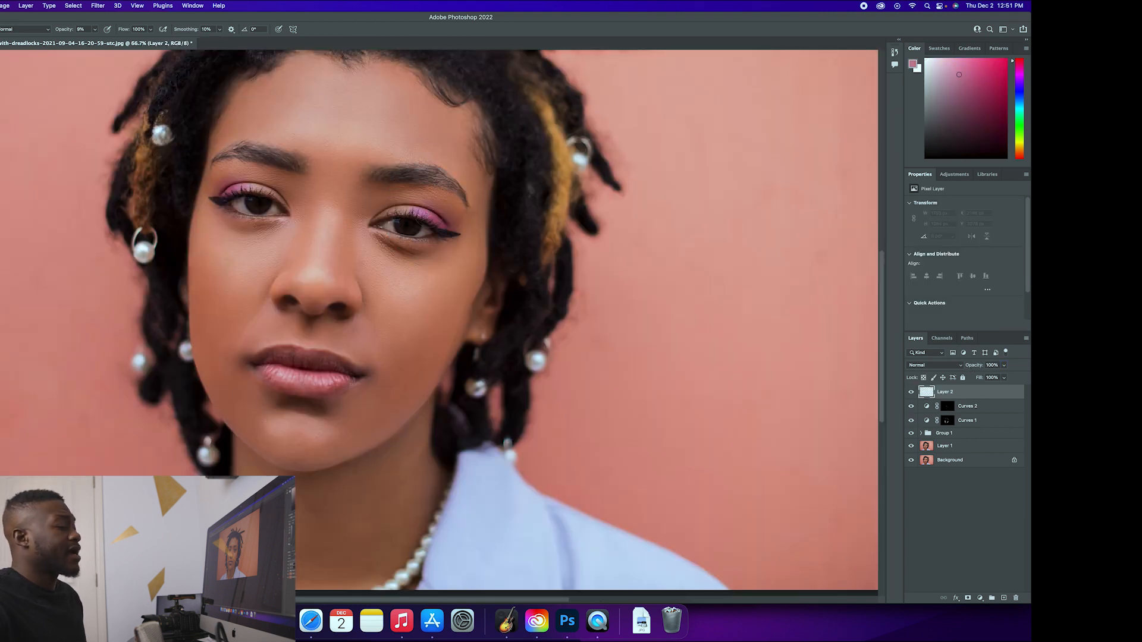
drag(431, 217, 409, 213)
drag(67, 30, 105, 43)
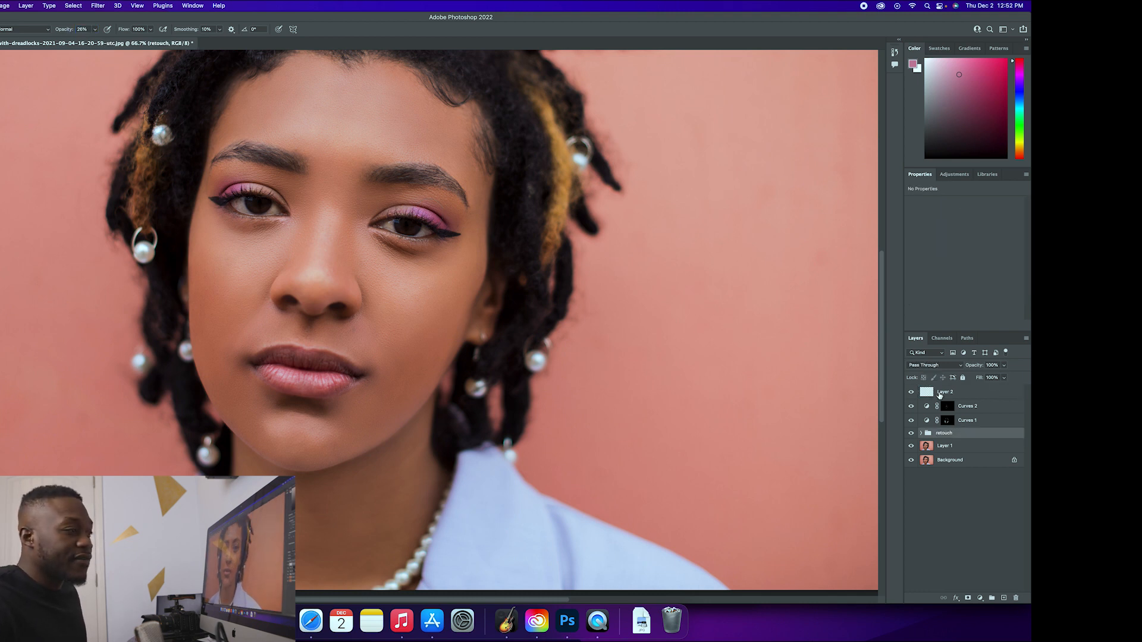
click(943, 393)
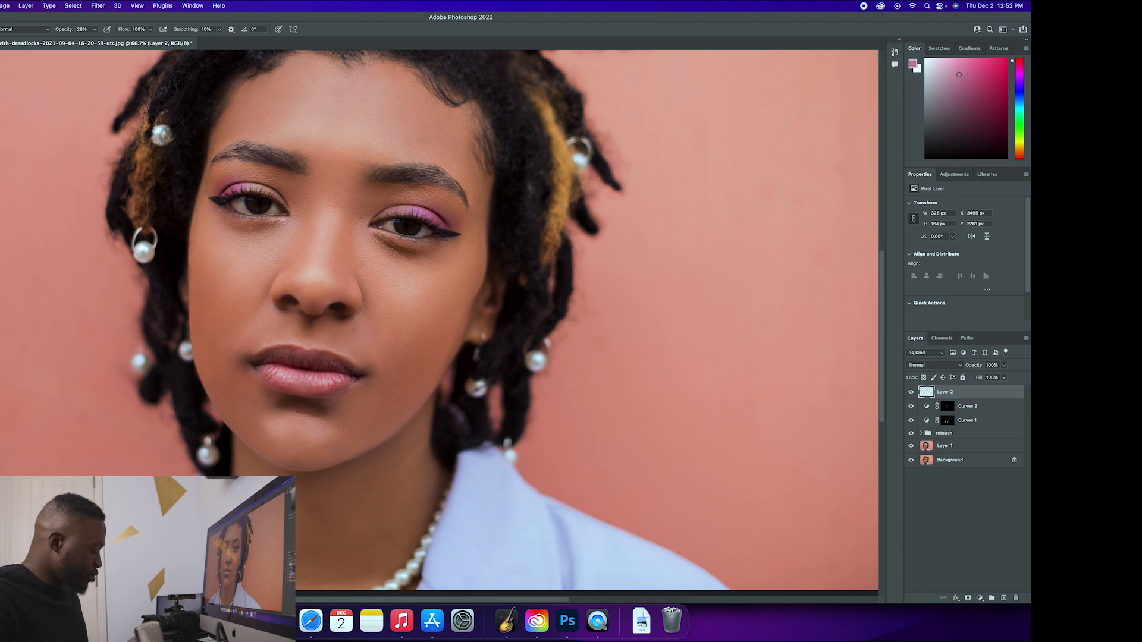
drag(273, 194, 281, 200)
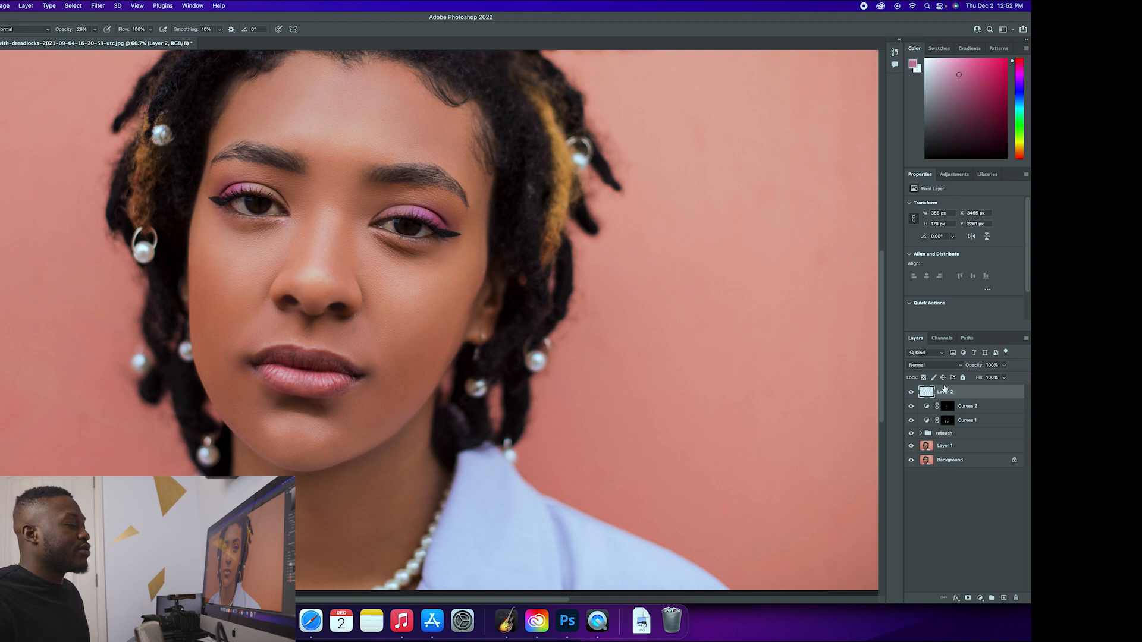
key(Delete)
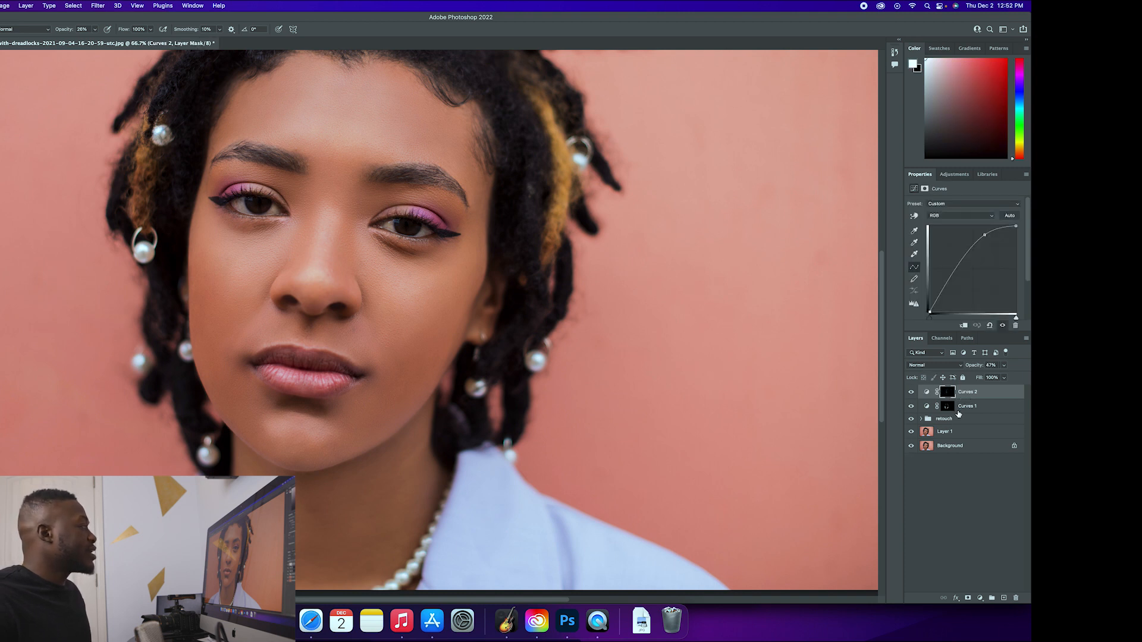
Step: Add a new layer above the chin layer in the retouch group and paint the eyeshadow's sampled pink over both eyelids
click(921, 419)
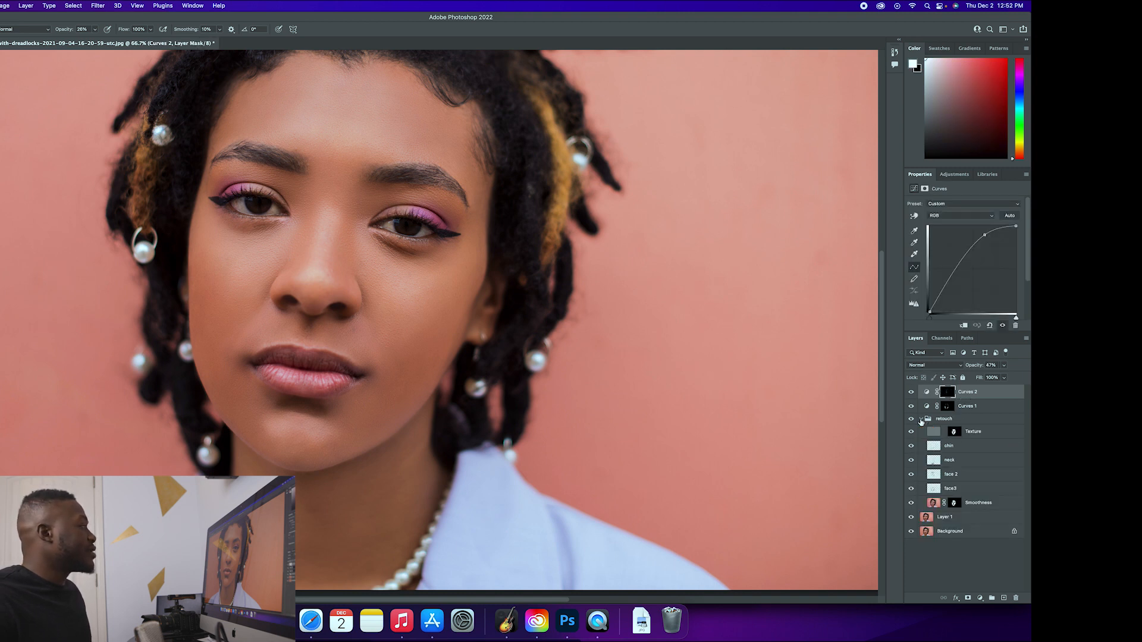
click(948, 446)
click(1003, 597)
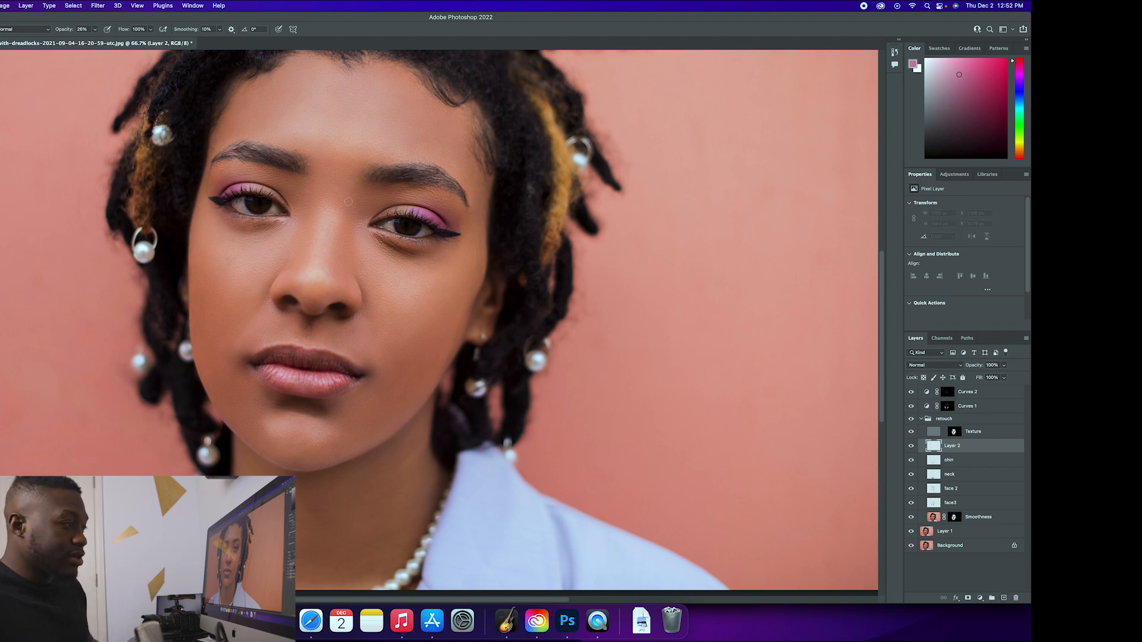
drag(420, 210, 382, 215)
drag(262, 188, 238, 185)
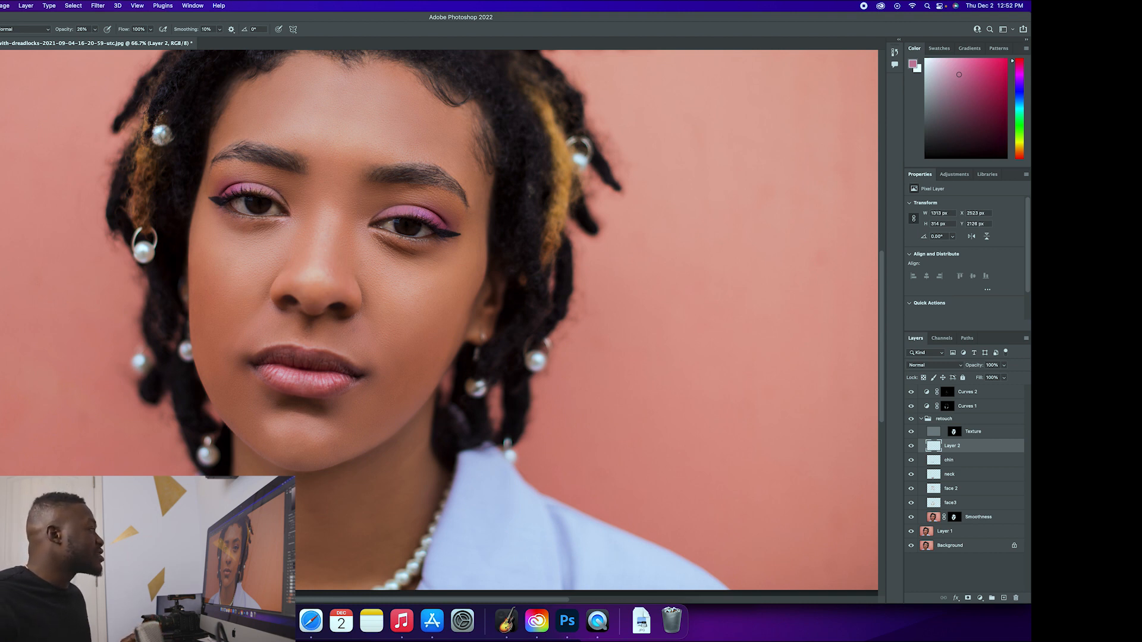
Step: Lower the new eyeshadow layer's opacity to 85% and compare the eyelids with and without it
drag(978, 367, 655, 370)
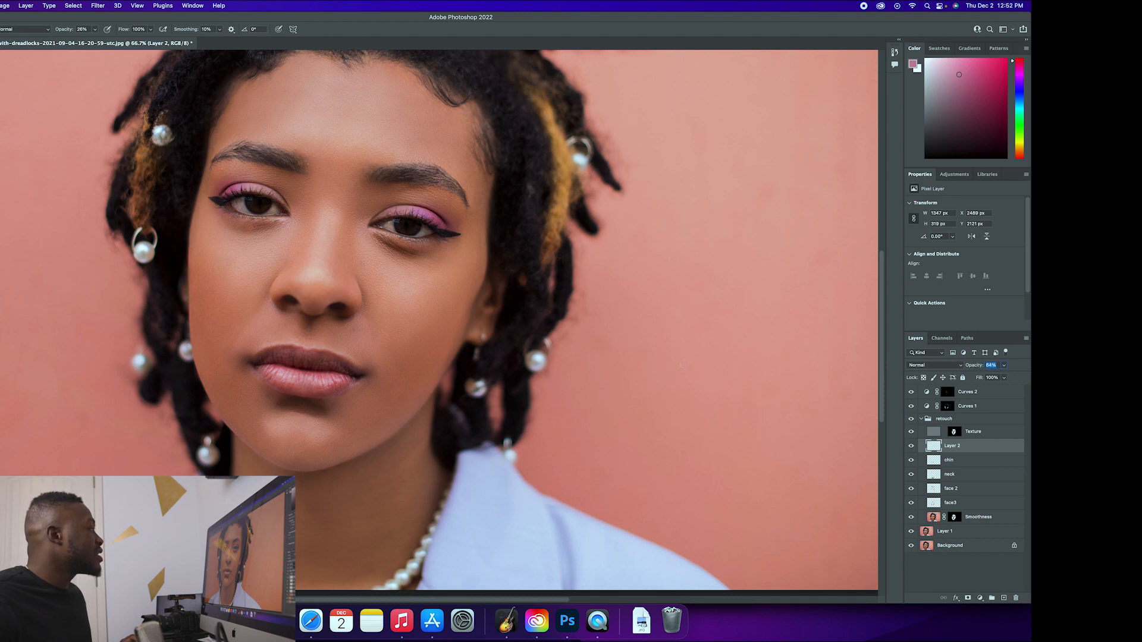
click(912, 447)
click(912, 448)
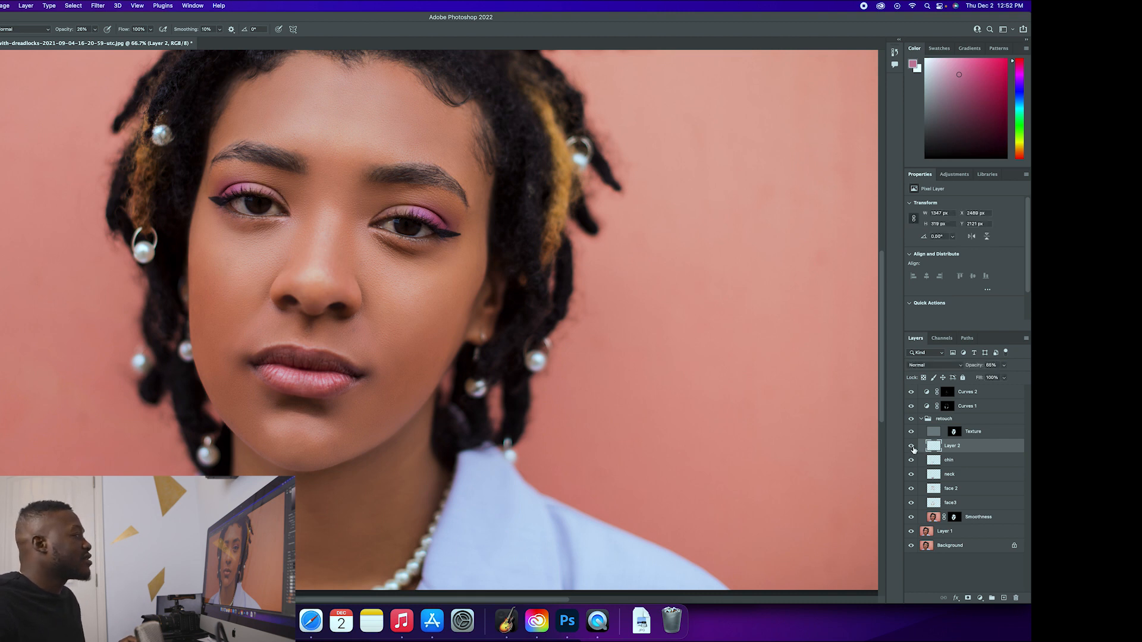
Step: Add a white layer mask to the eyeshadow layer and set the brush to black at 100% opacity
click(968, 598)
drag(65, 31, 265, 89)
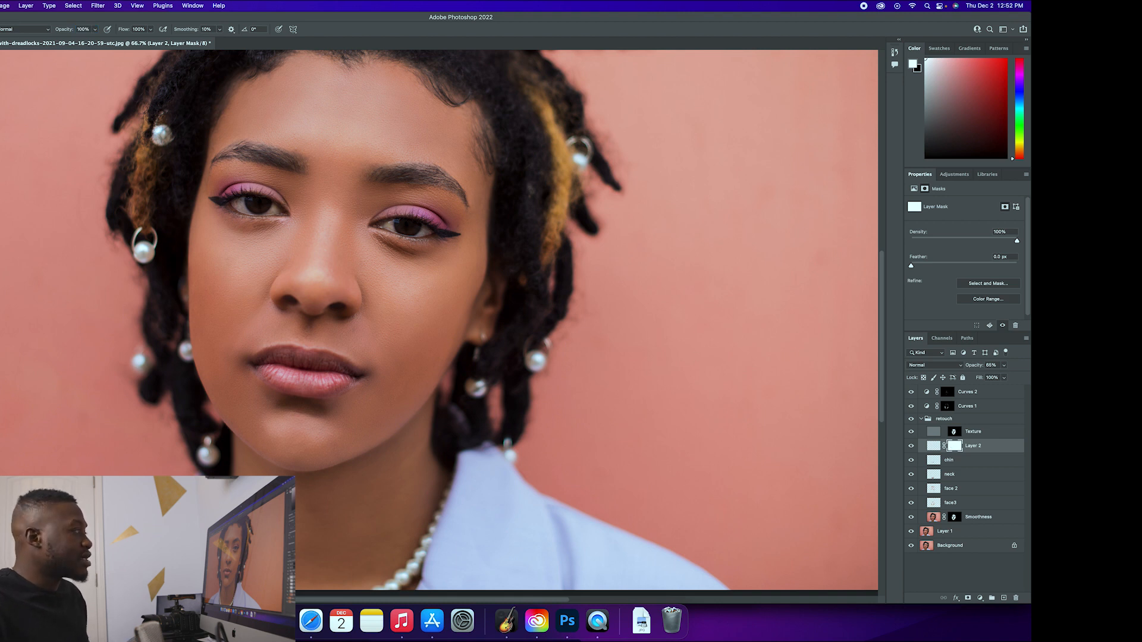
click(912, 64)
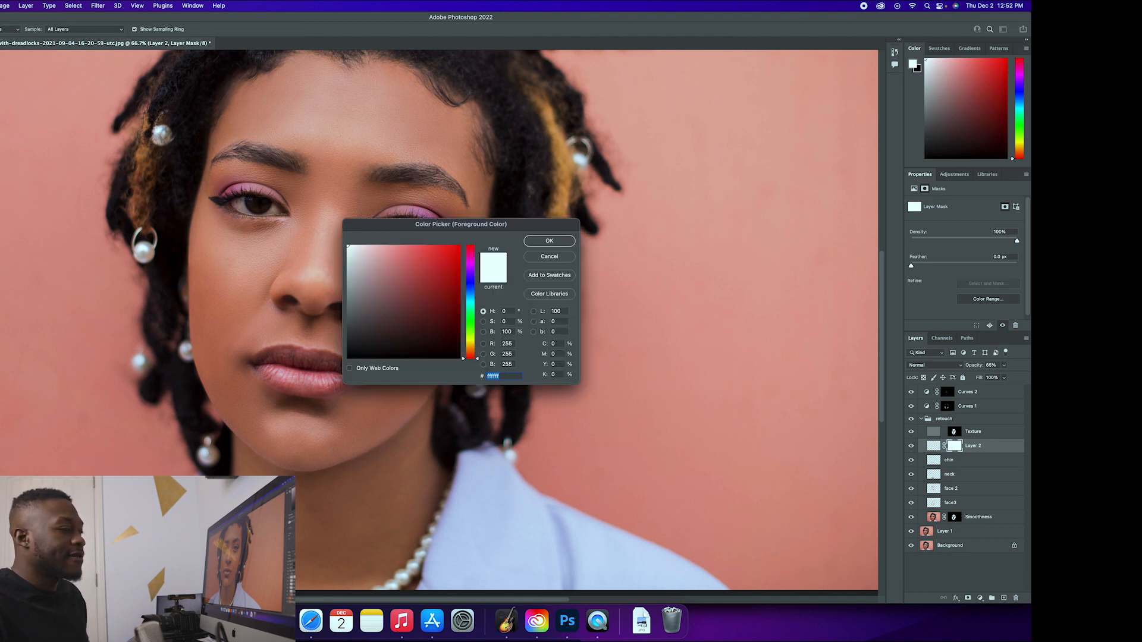
key(Escape)
key(x)
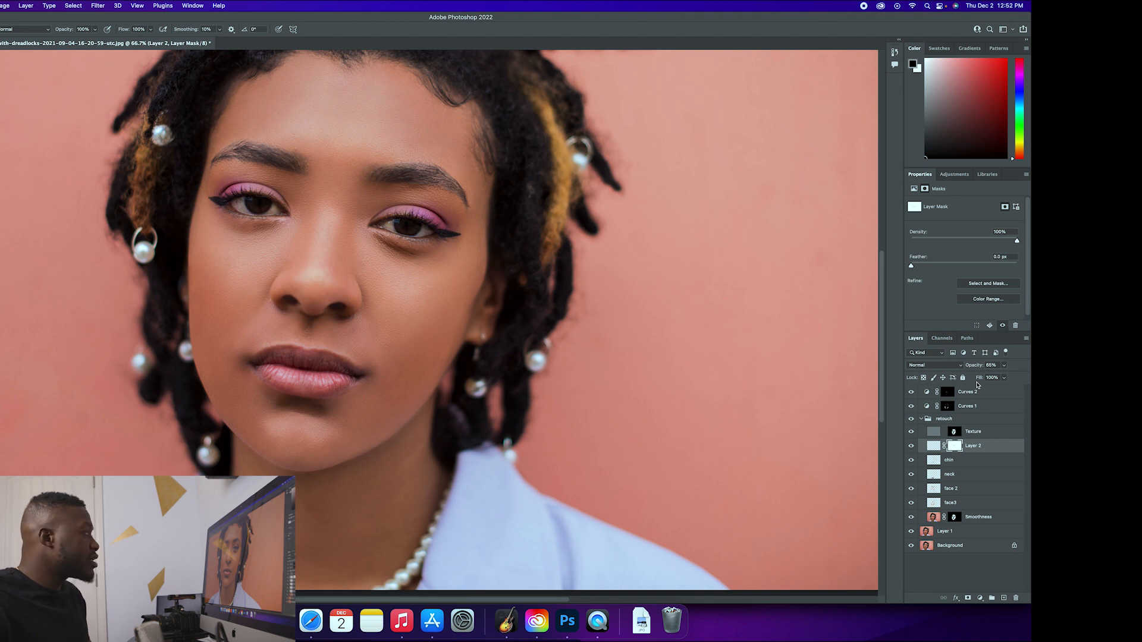
Step: Compare the whole portrait with and without the eyeshadow layer
key(super+minus)
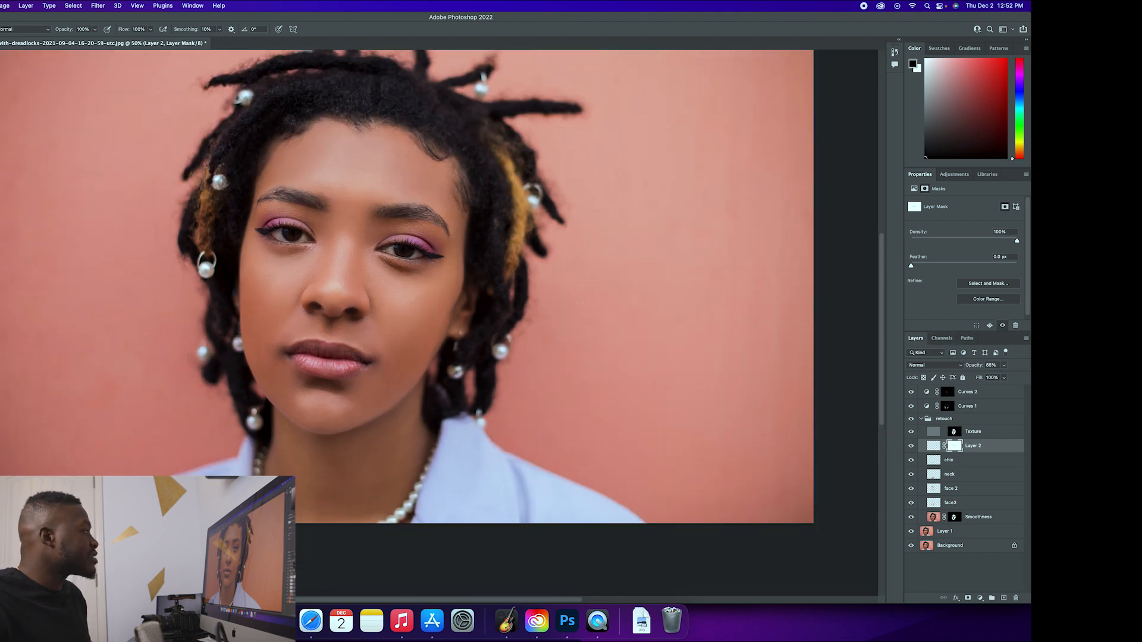
click(912, 447)
click(912, 446)
click(912, 447)
click(912, 447)
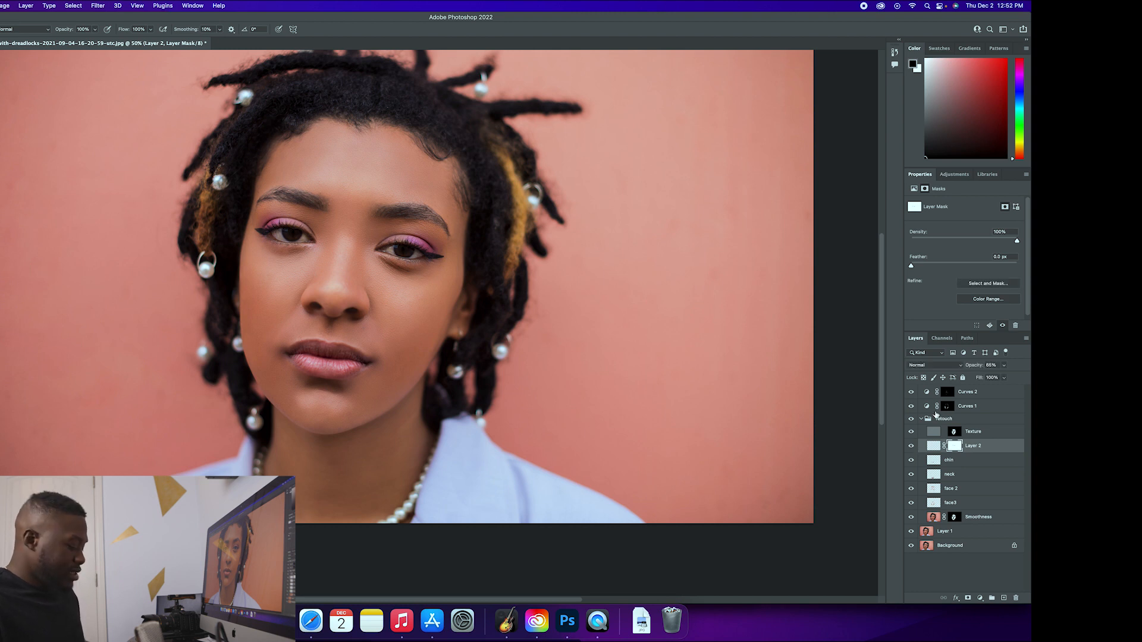